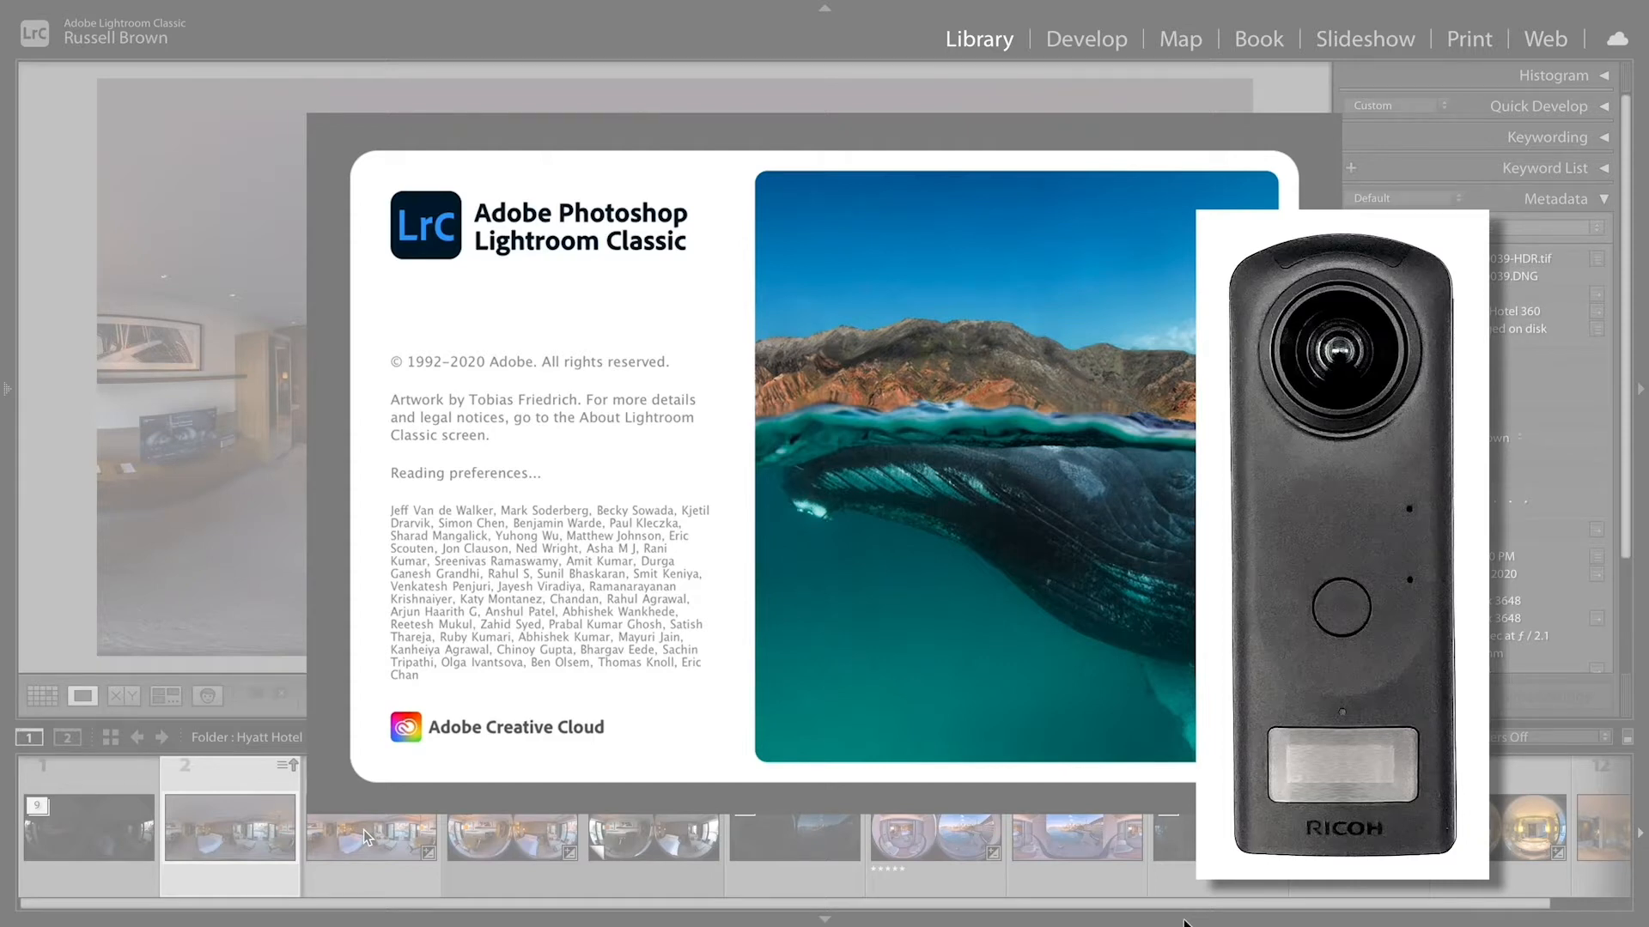
Compare the stitched panorama R0020039-HDR-Edit-2.tif with the dual-fisheye virtual copy of R0020047-HDR.dng.
left_click(377, 834)
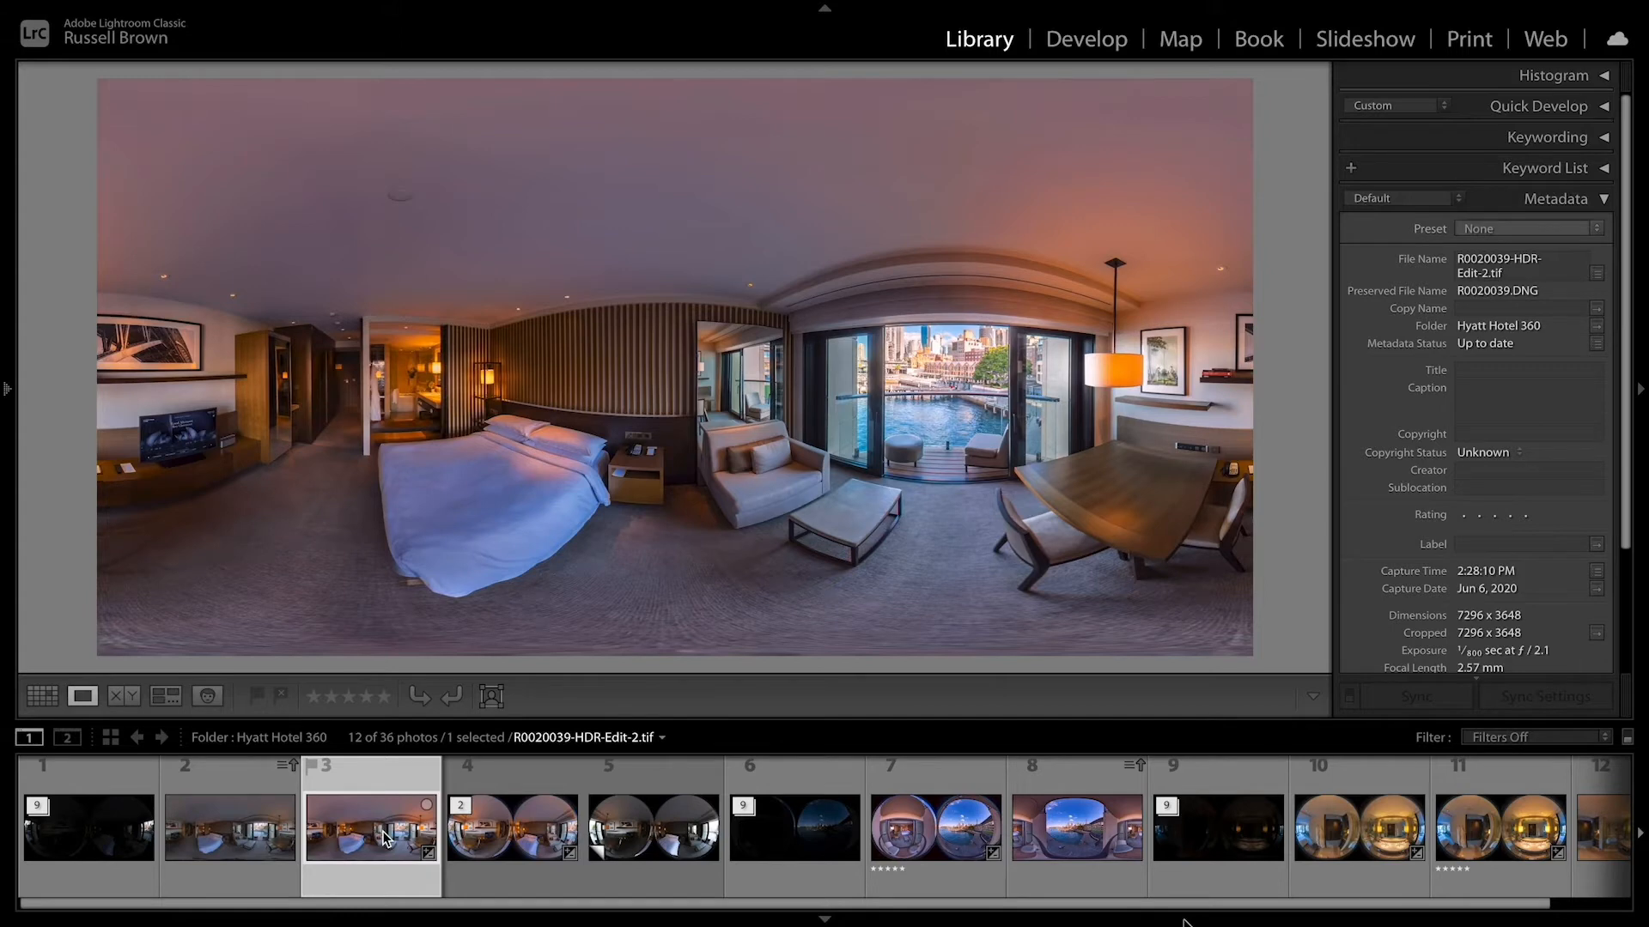
left_click(656, 839)
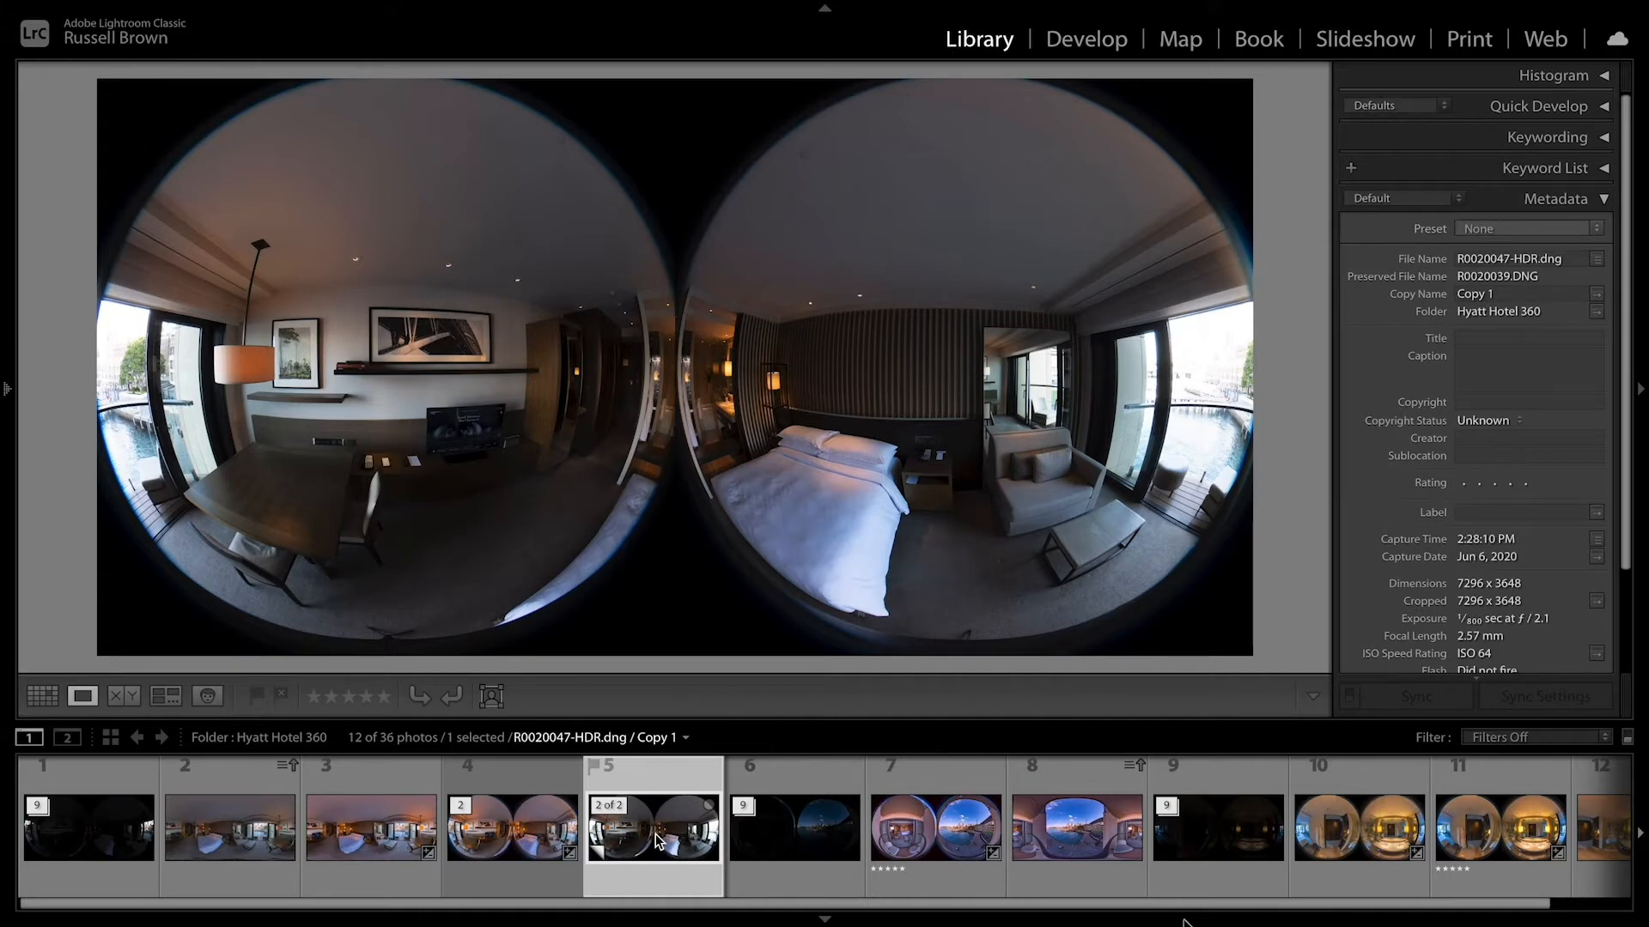
left_click(386, 840)
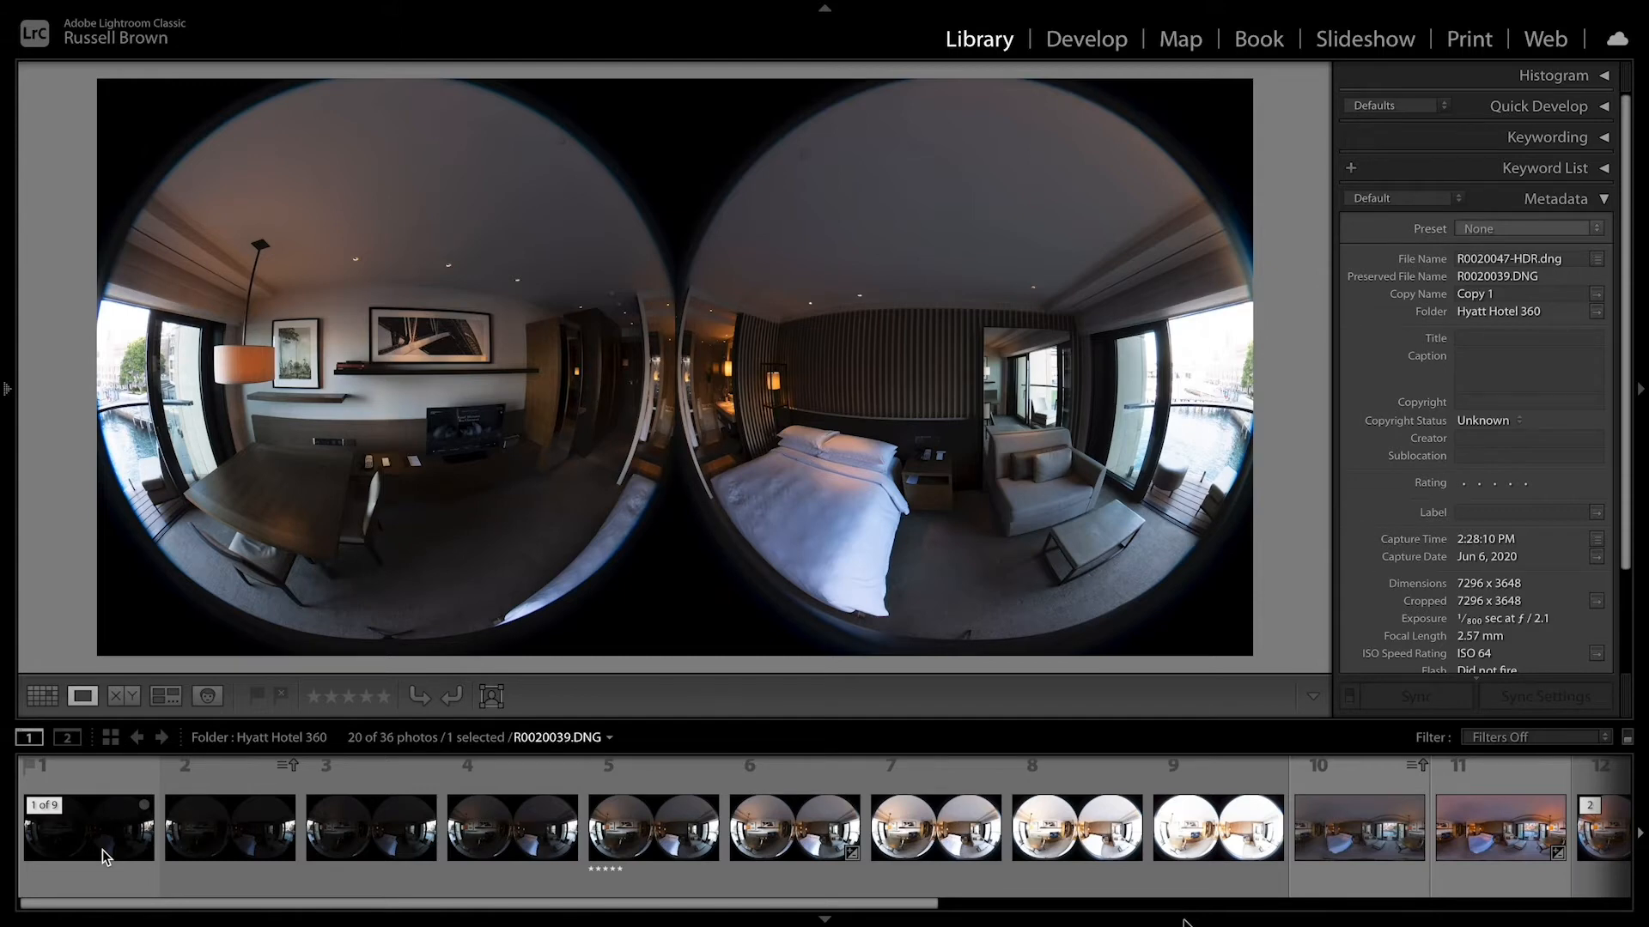
Step through the nine bracketed hotel room exposures, starting at R0020039.DNG, and compare their brightness and shutter speeds.
left_click(102, 850)
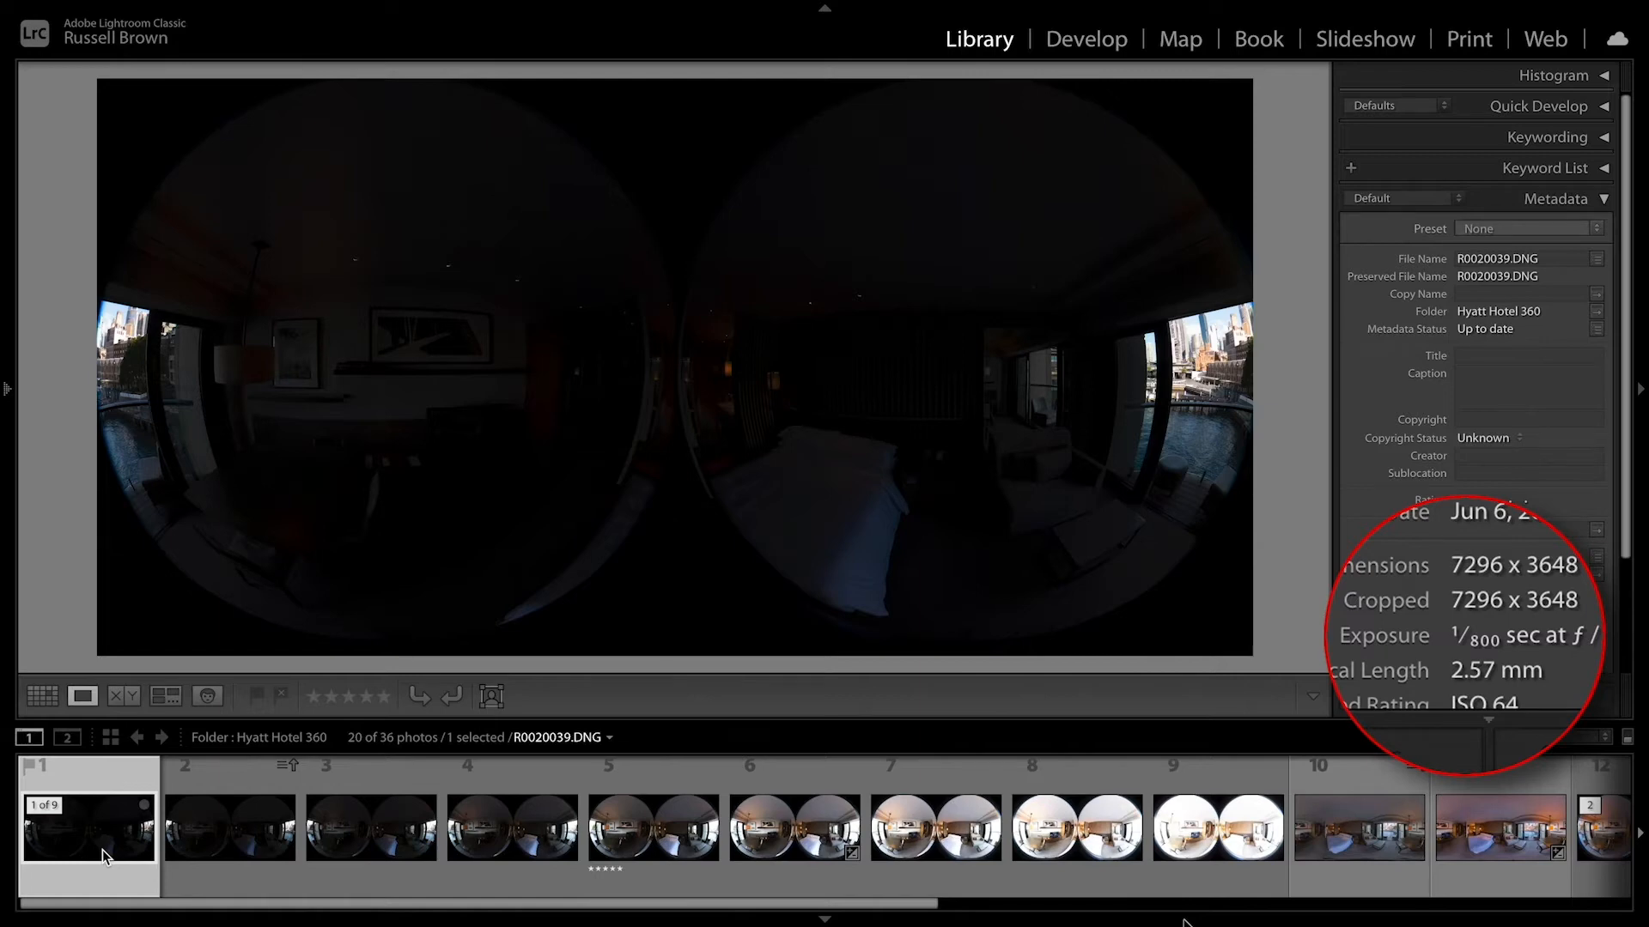
key("Right")
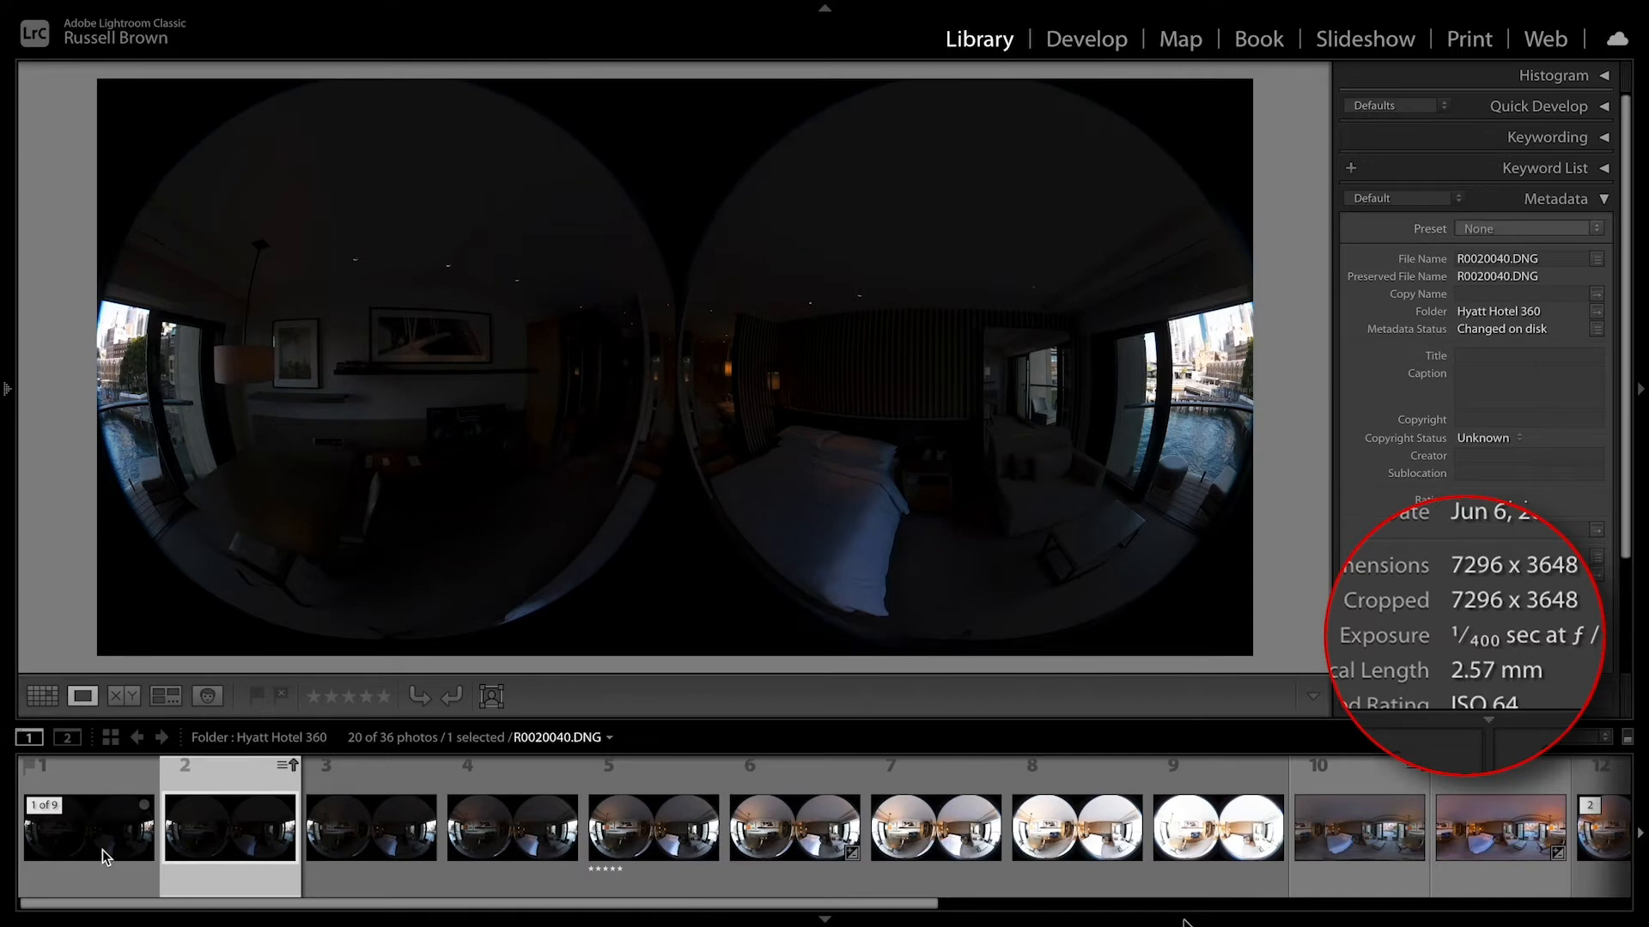
key("Right")
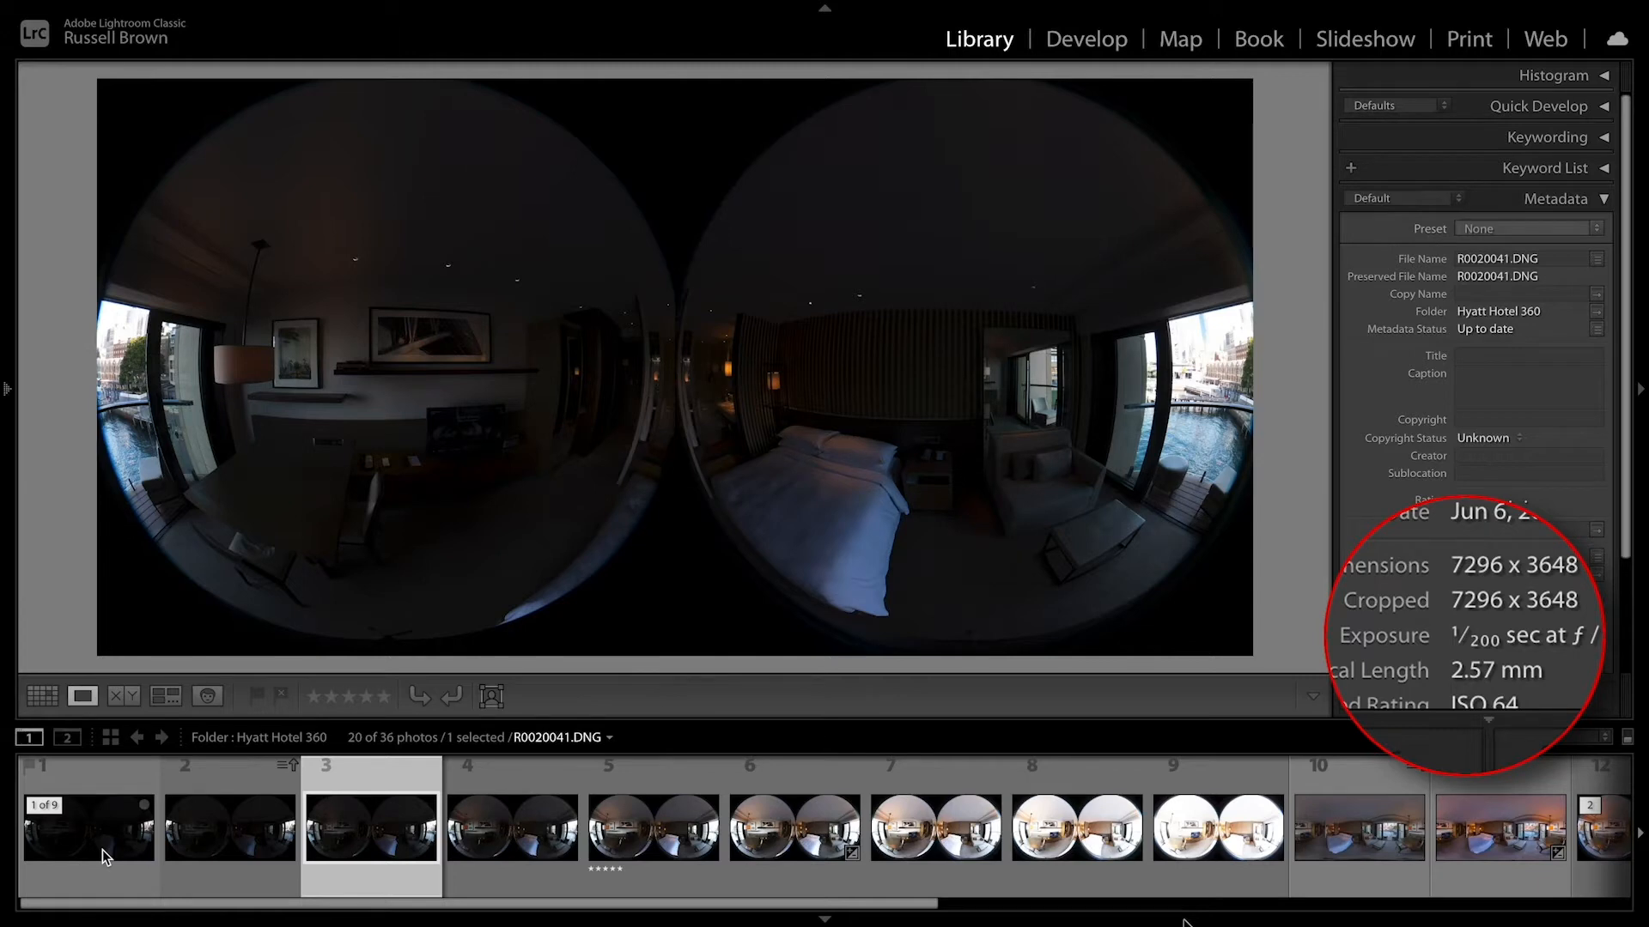
key("Right")
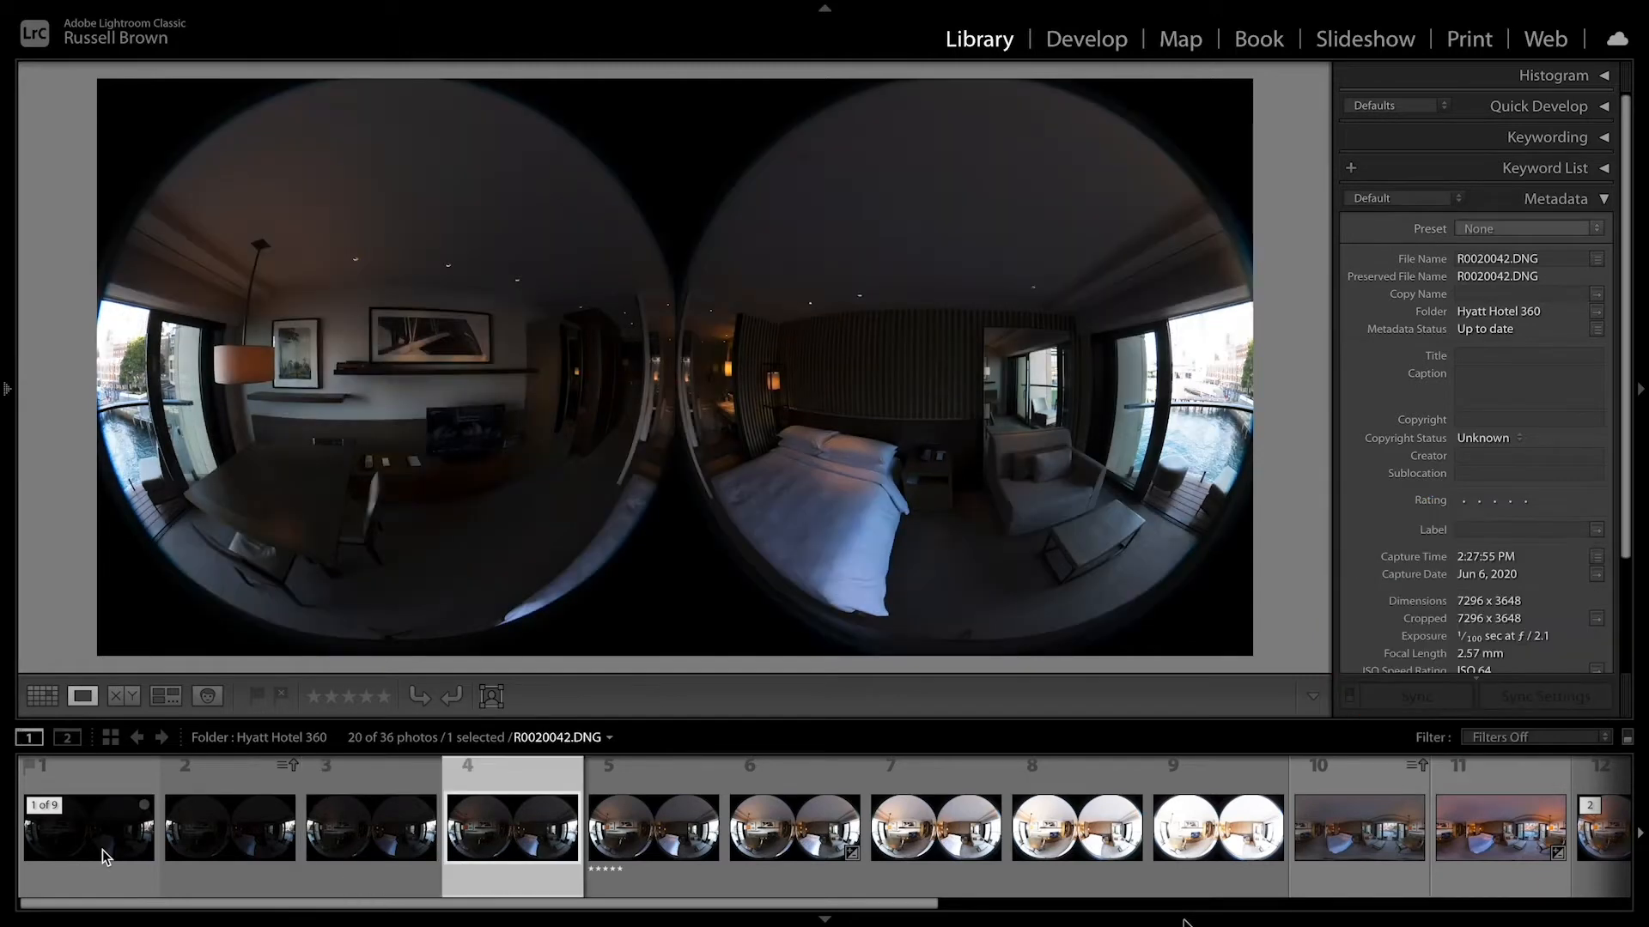
key("Right")
key("Right")
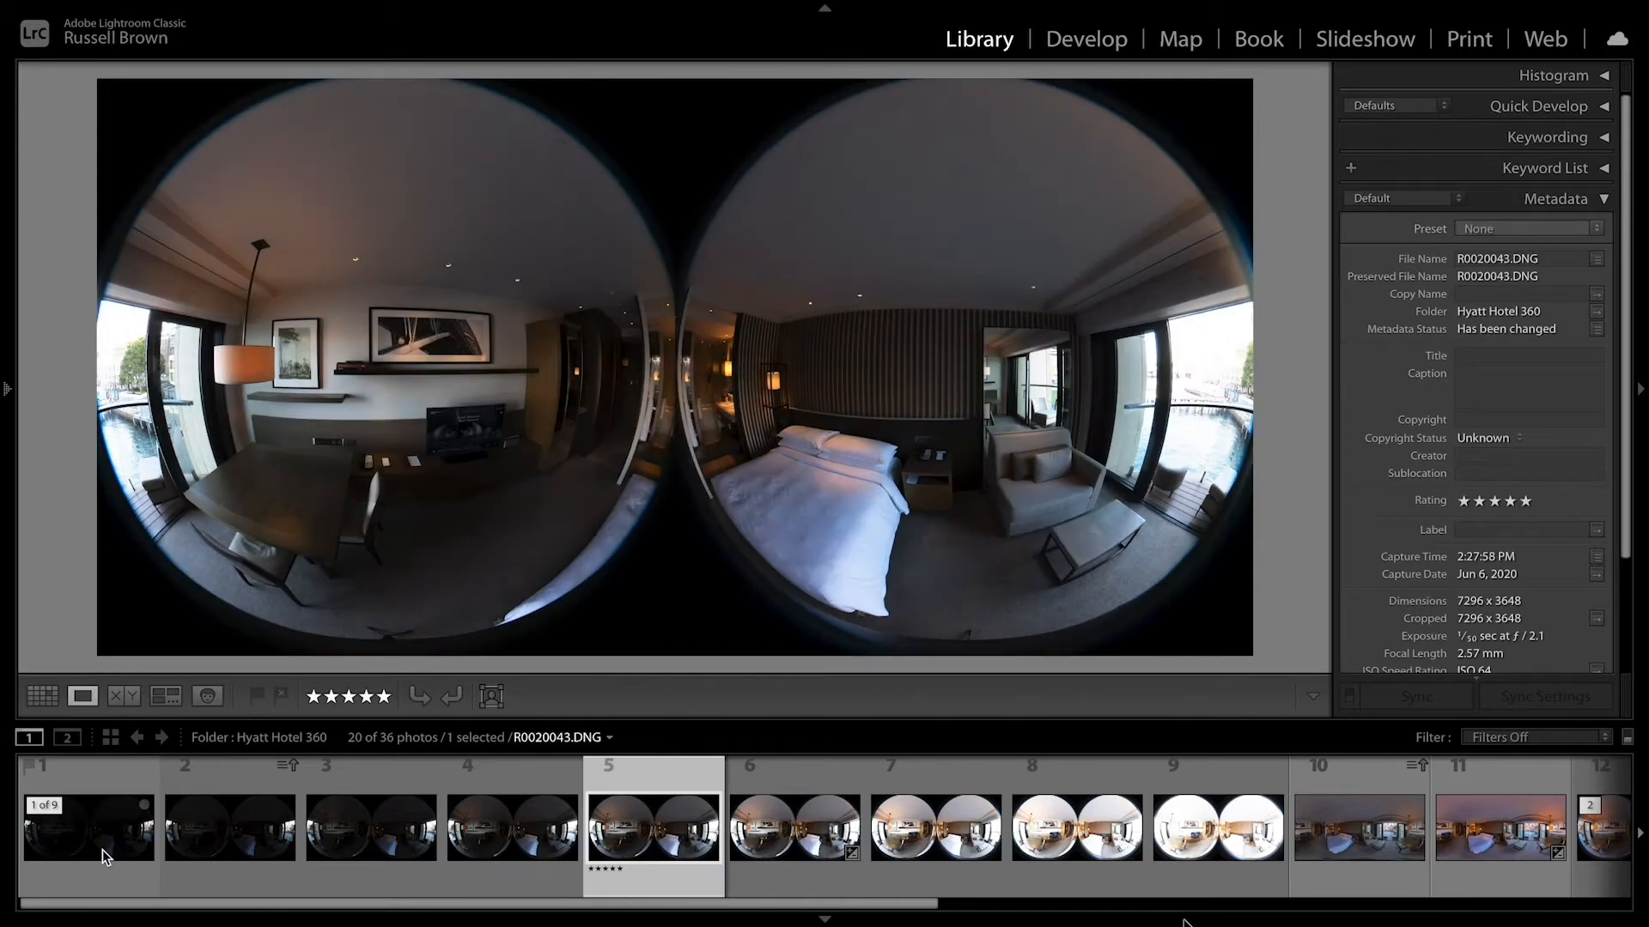
key("Right")
key("Right")
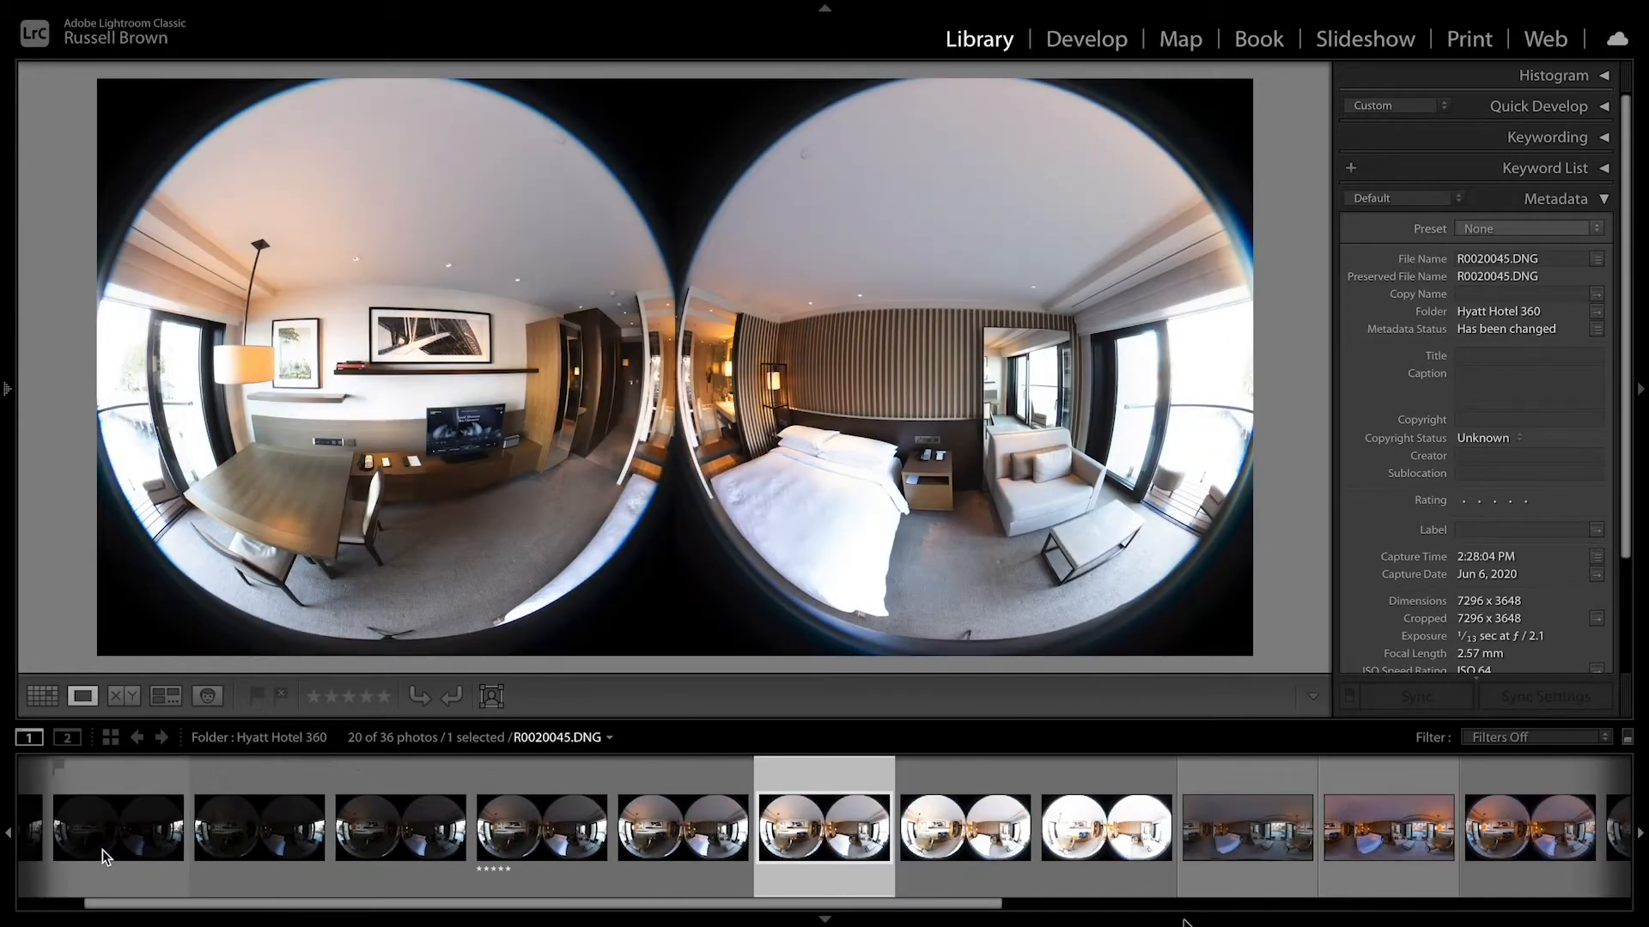
key("Right")
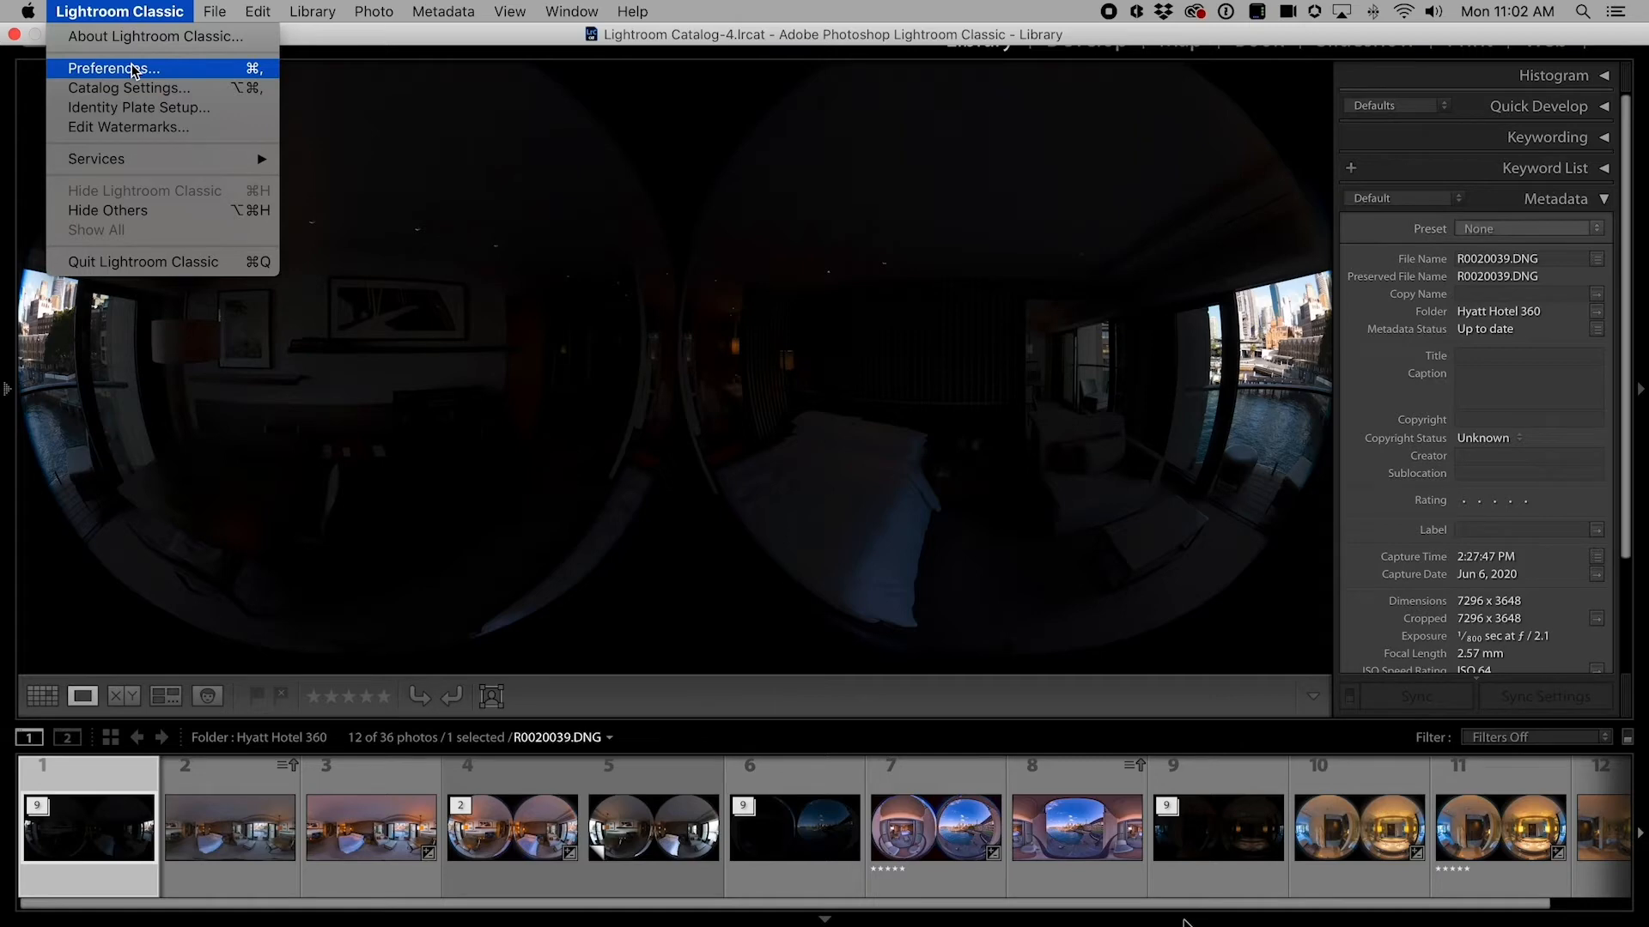
Open the application preferences.
left_click(120, 69)
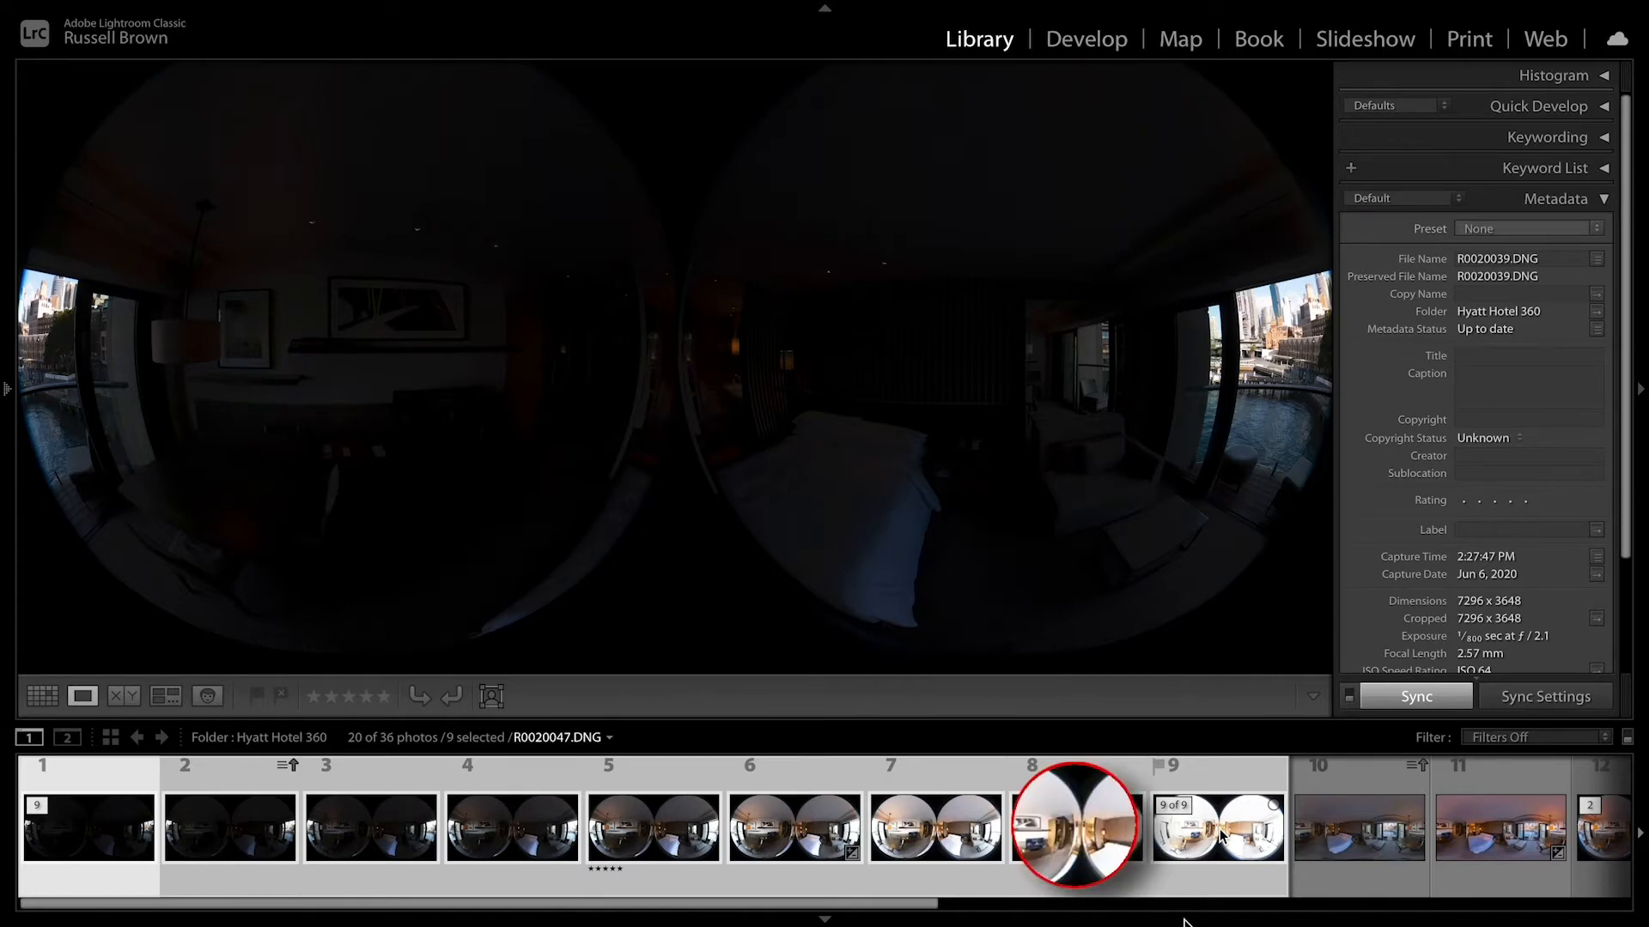
Start an HDR photo merge of the nine selected bracketed exposures and toggle the deghost overlay in the merge preview.
right_click(1084, 829)
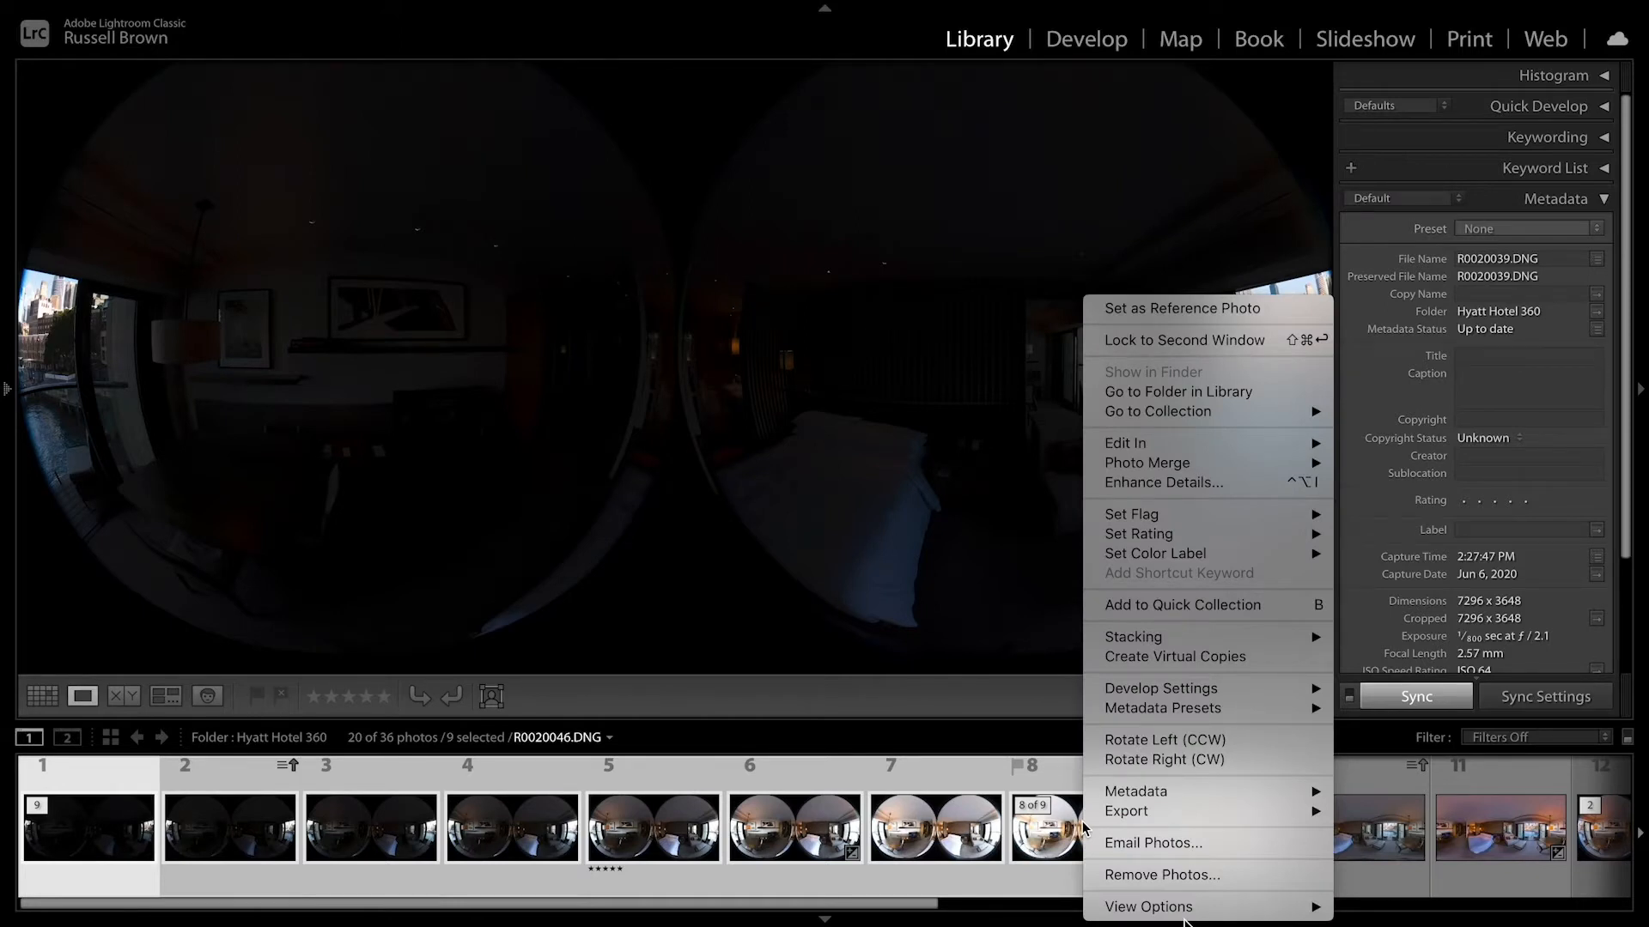
mouse_move(1297, 463)
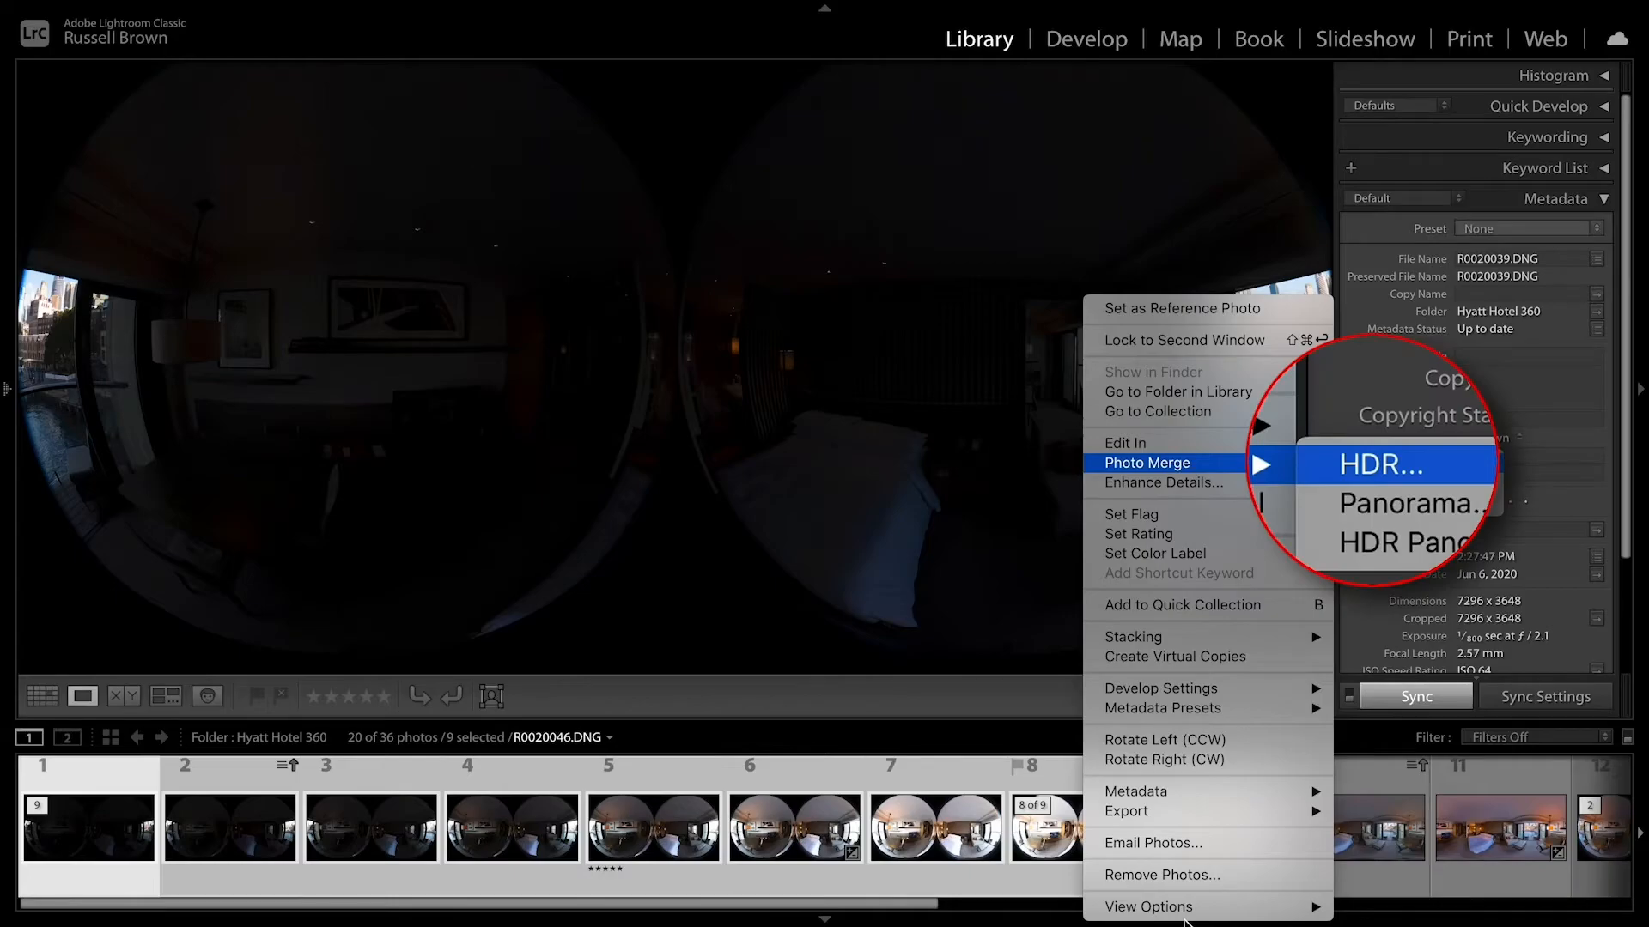
left_click(1365, 463)
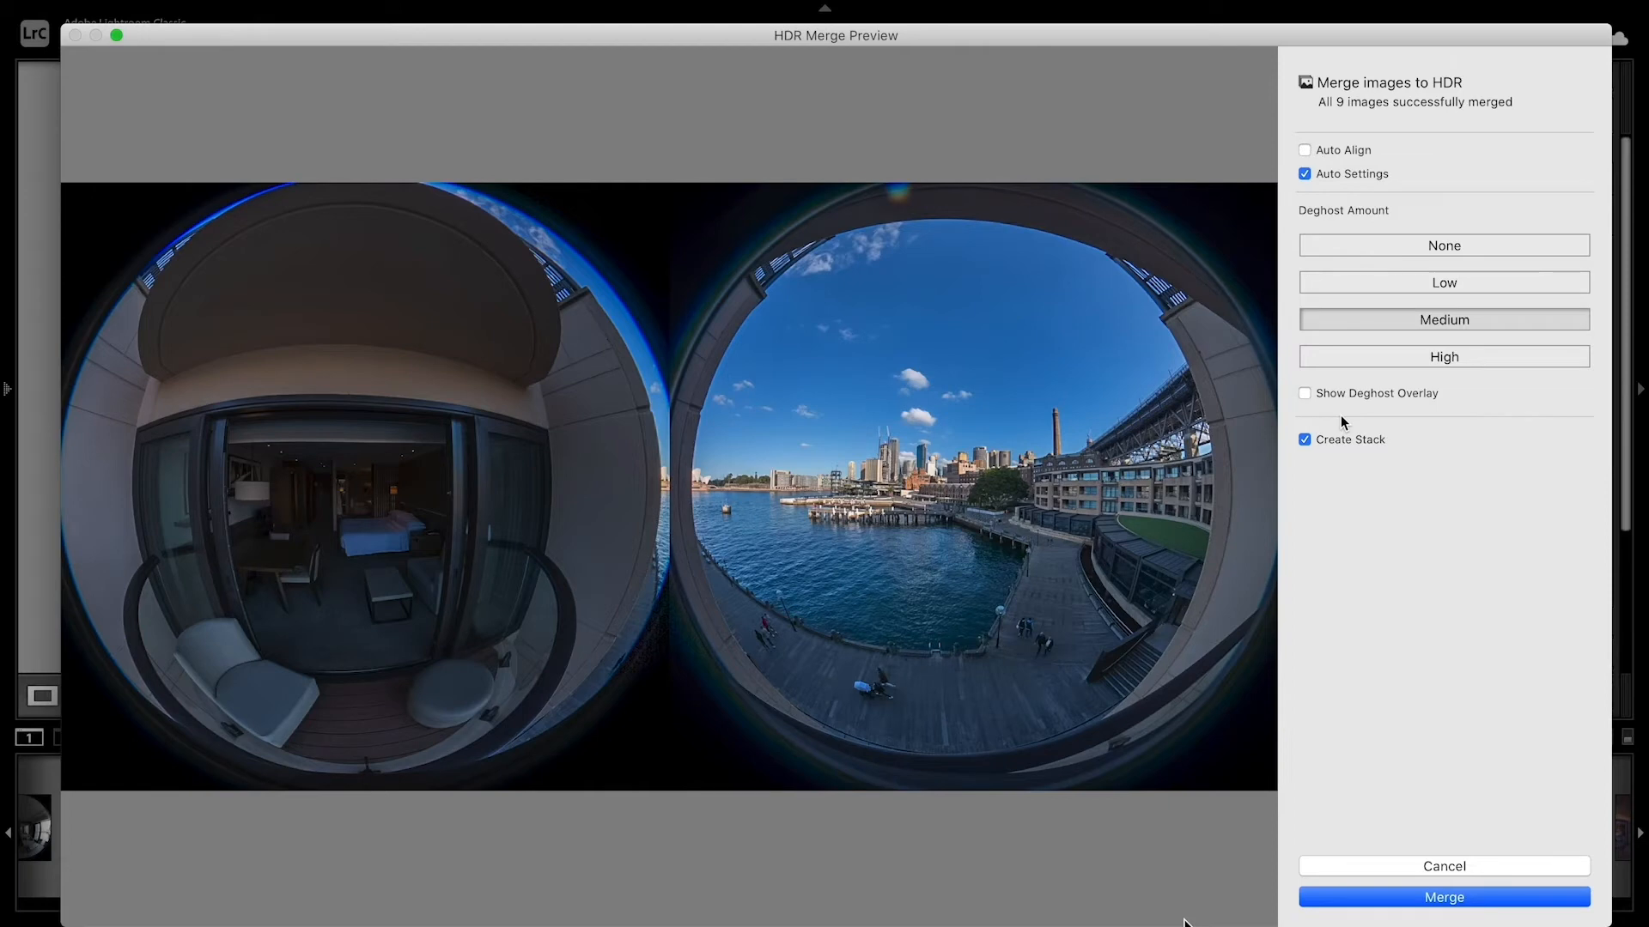
left_click(1306, 394)
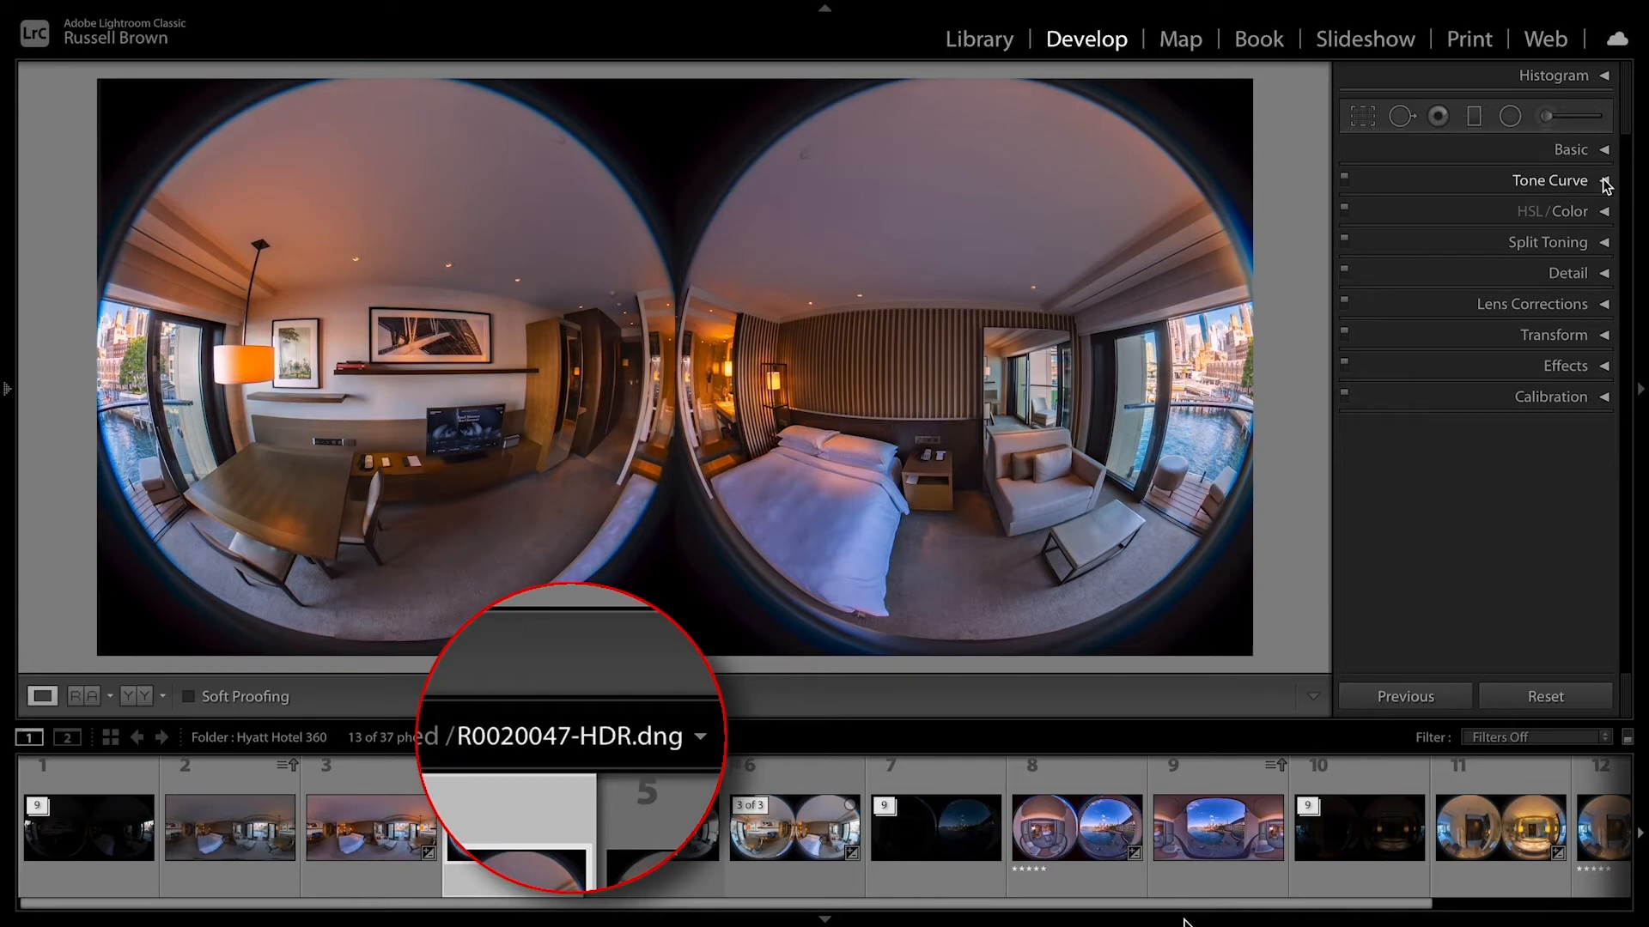
Review the Basic adjustments and the red, green and blue tone curves of R0020047-HDR.dng.
left_click(1603, 150)
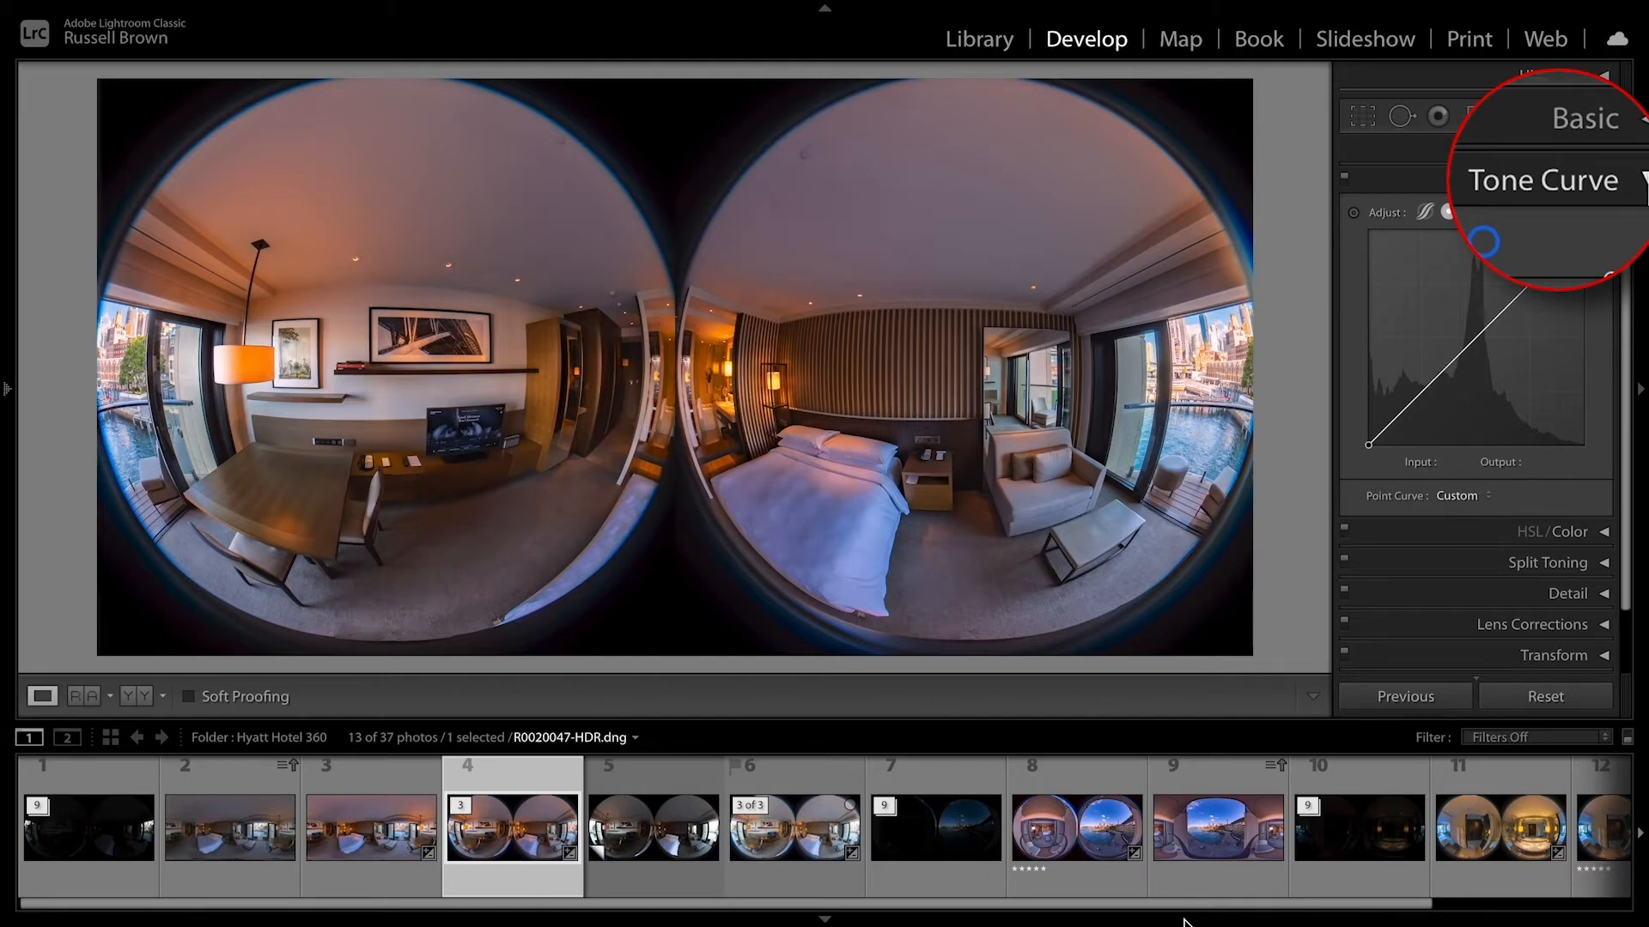
left_click(1473, 213)
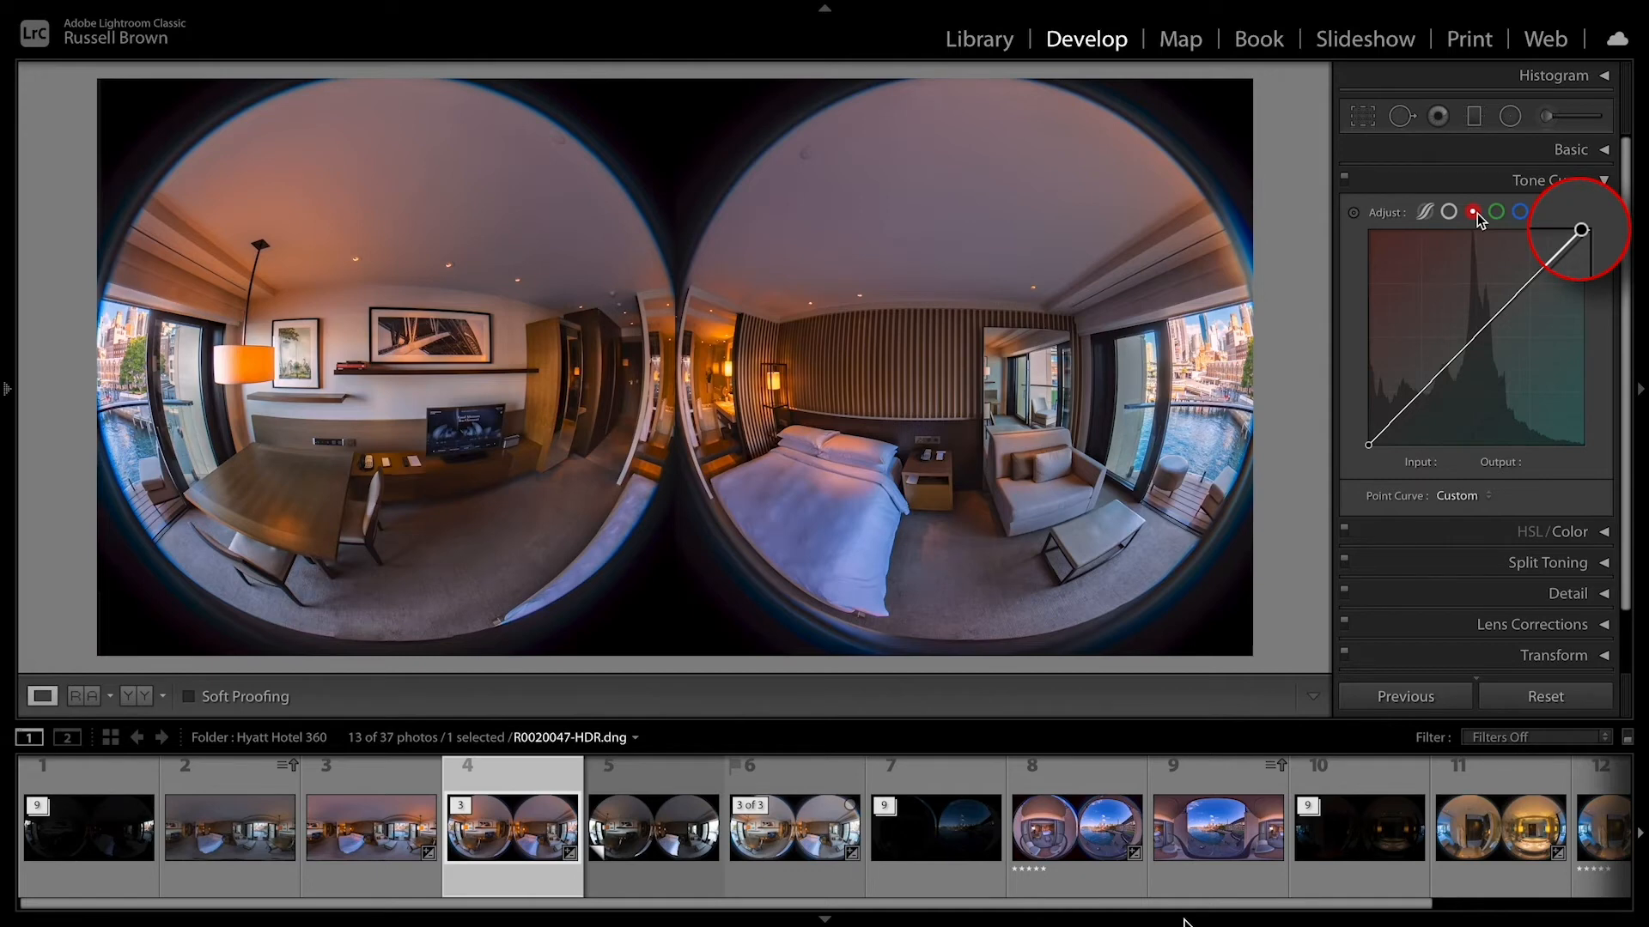
left_click(1495, 212)
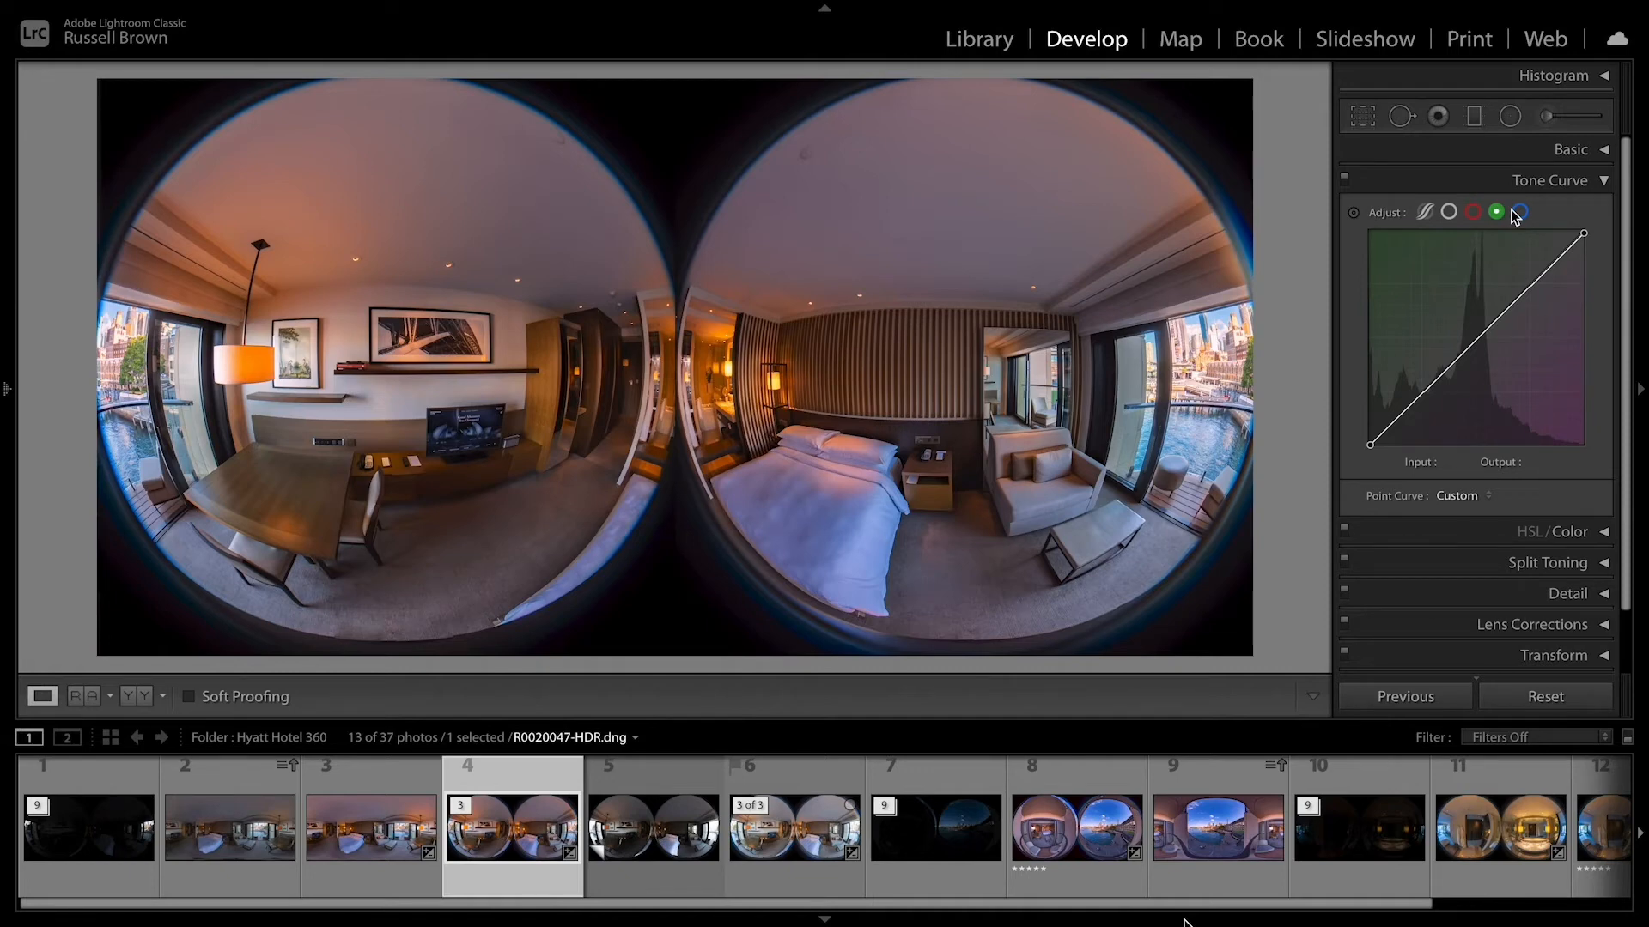
left_click(1519, 213)
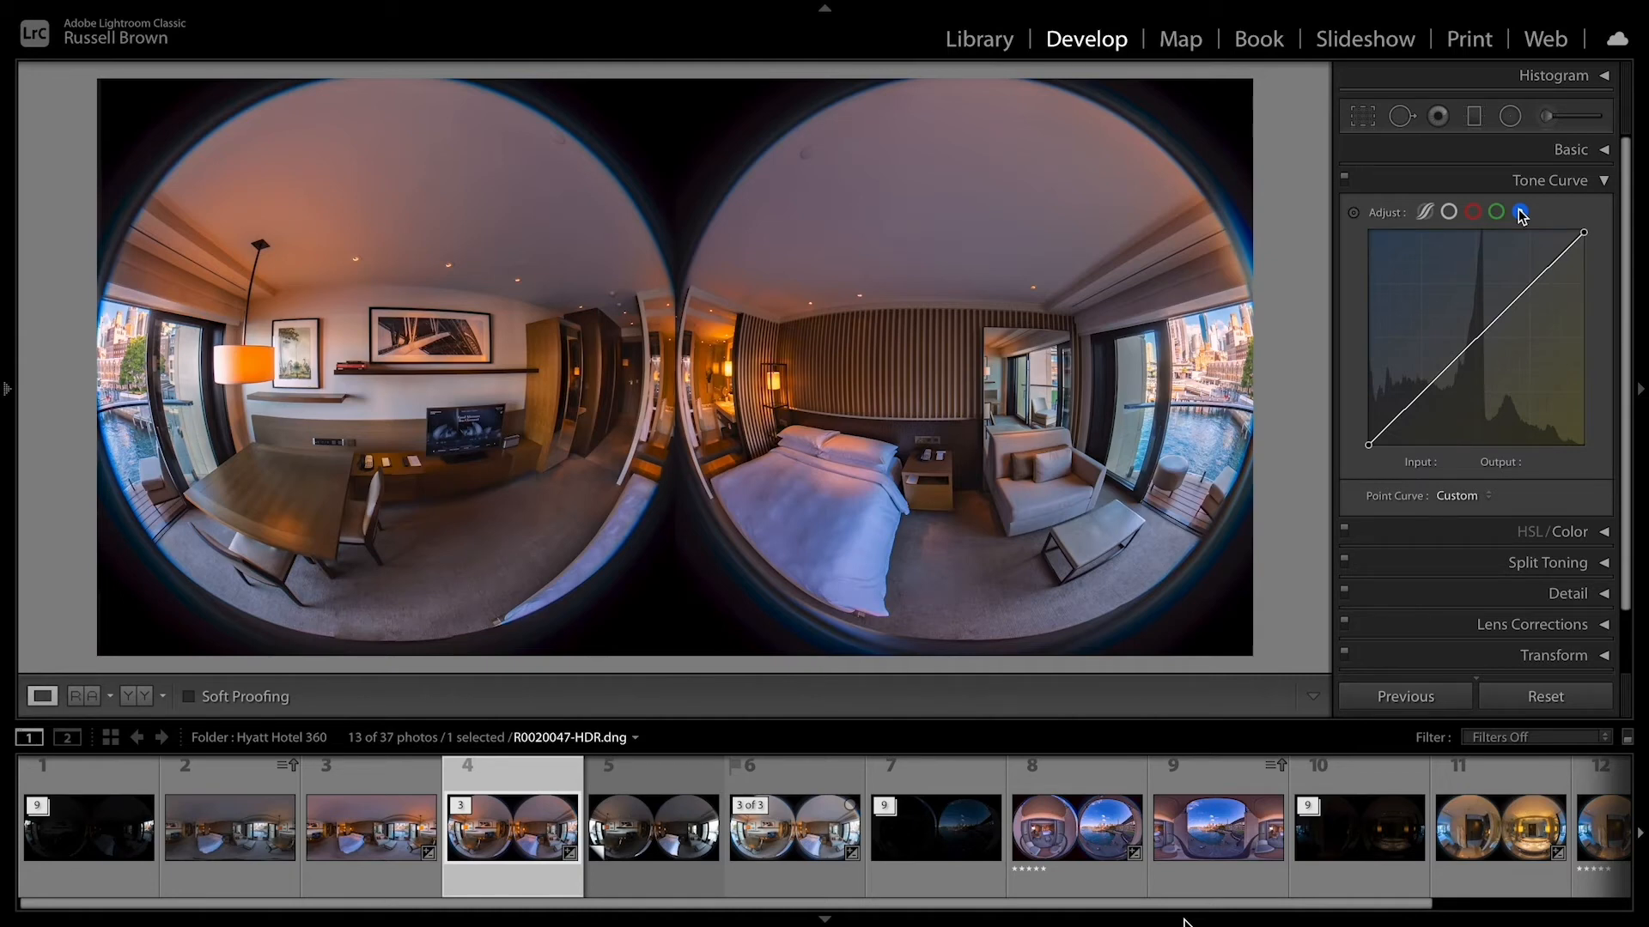
left_click(1604, 181)
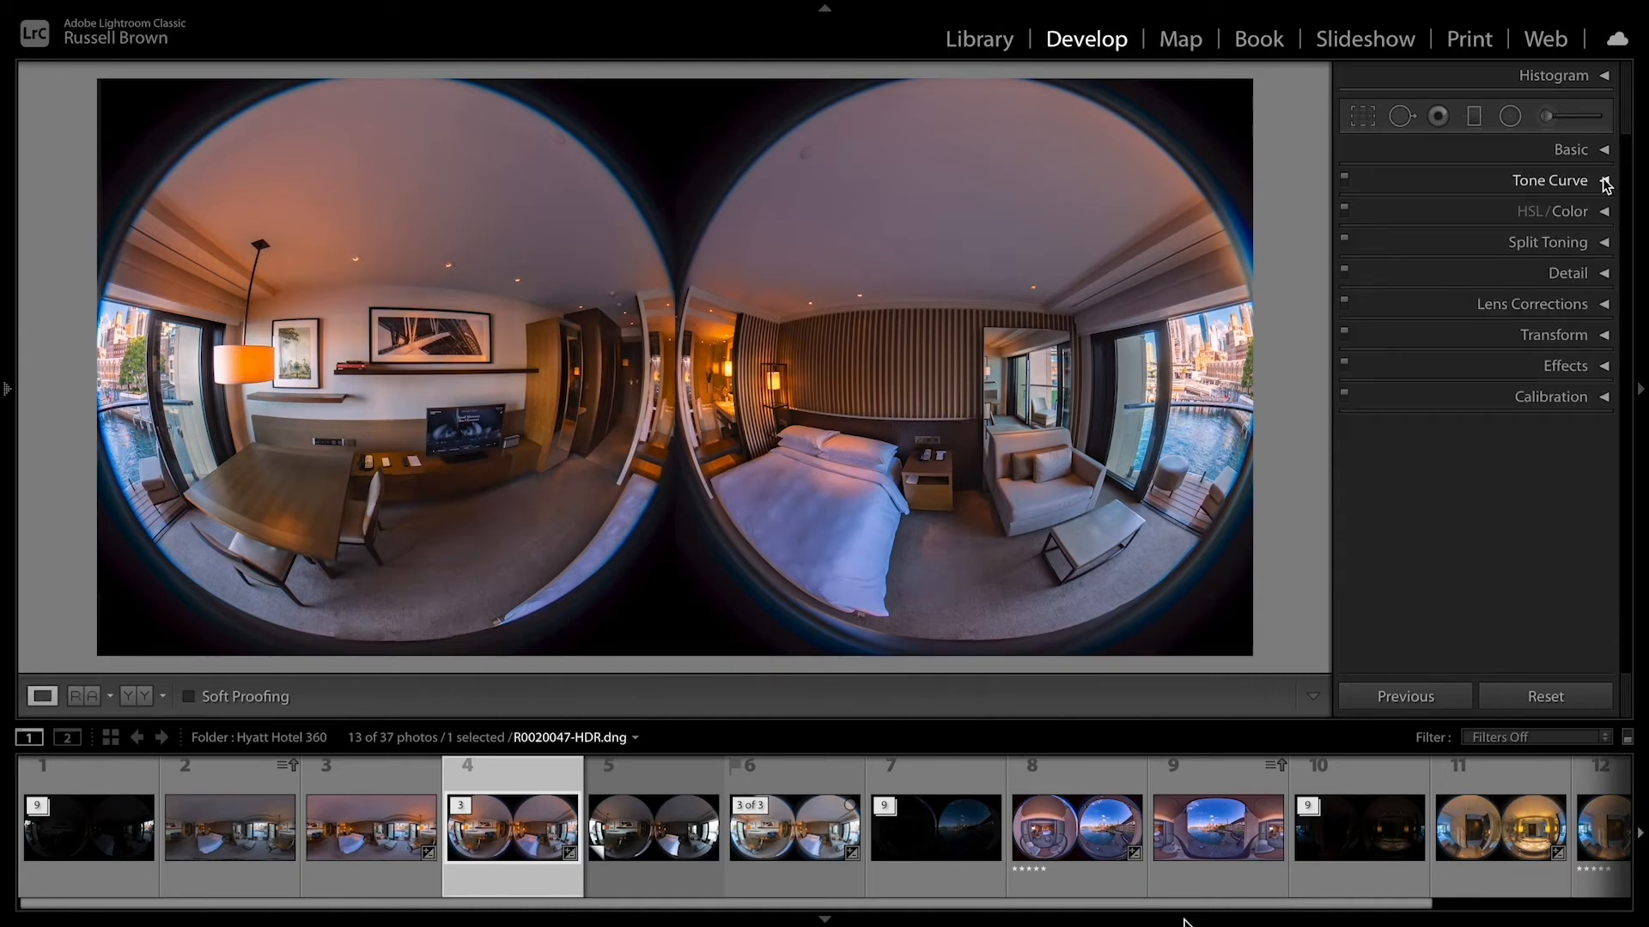
Review the sharpening and noise reduction settings of the merged HDR image.
left_click(1604, 273)
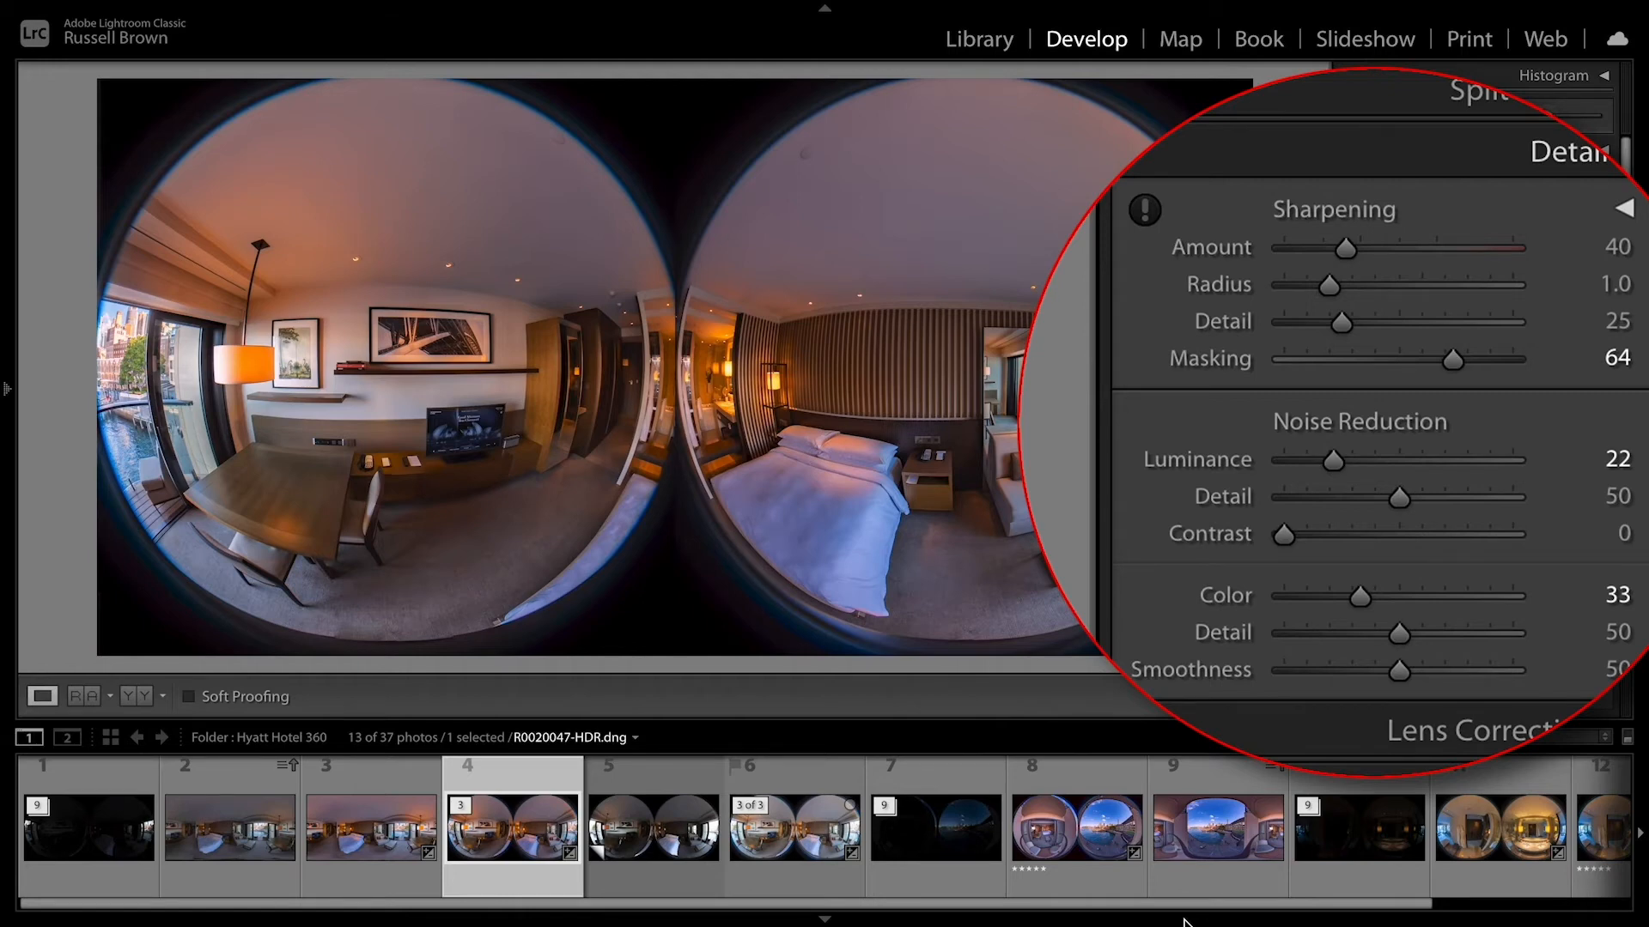
left_click(1602, 274)
Compare the window frame's colour fringing up close with the manual Lens Corrections defringe off and on.
left_click(1603, 302)
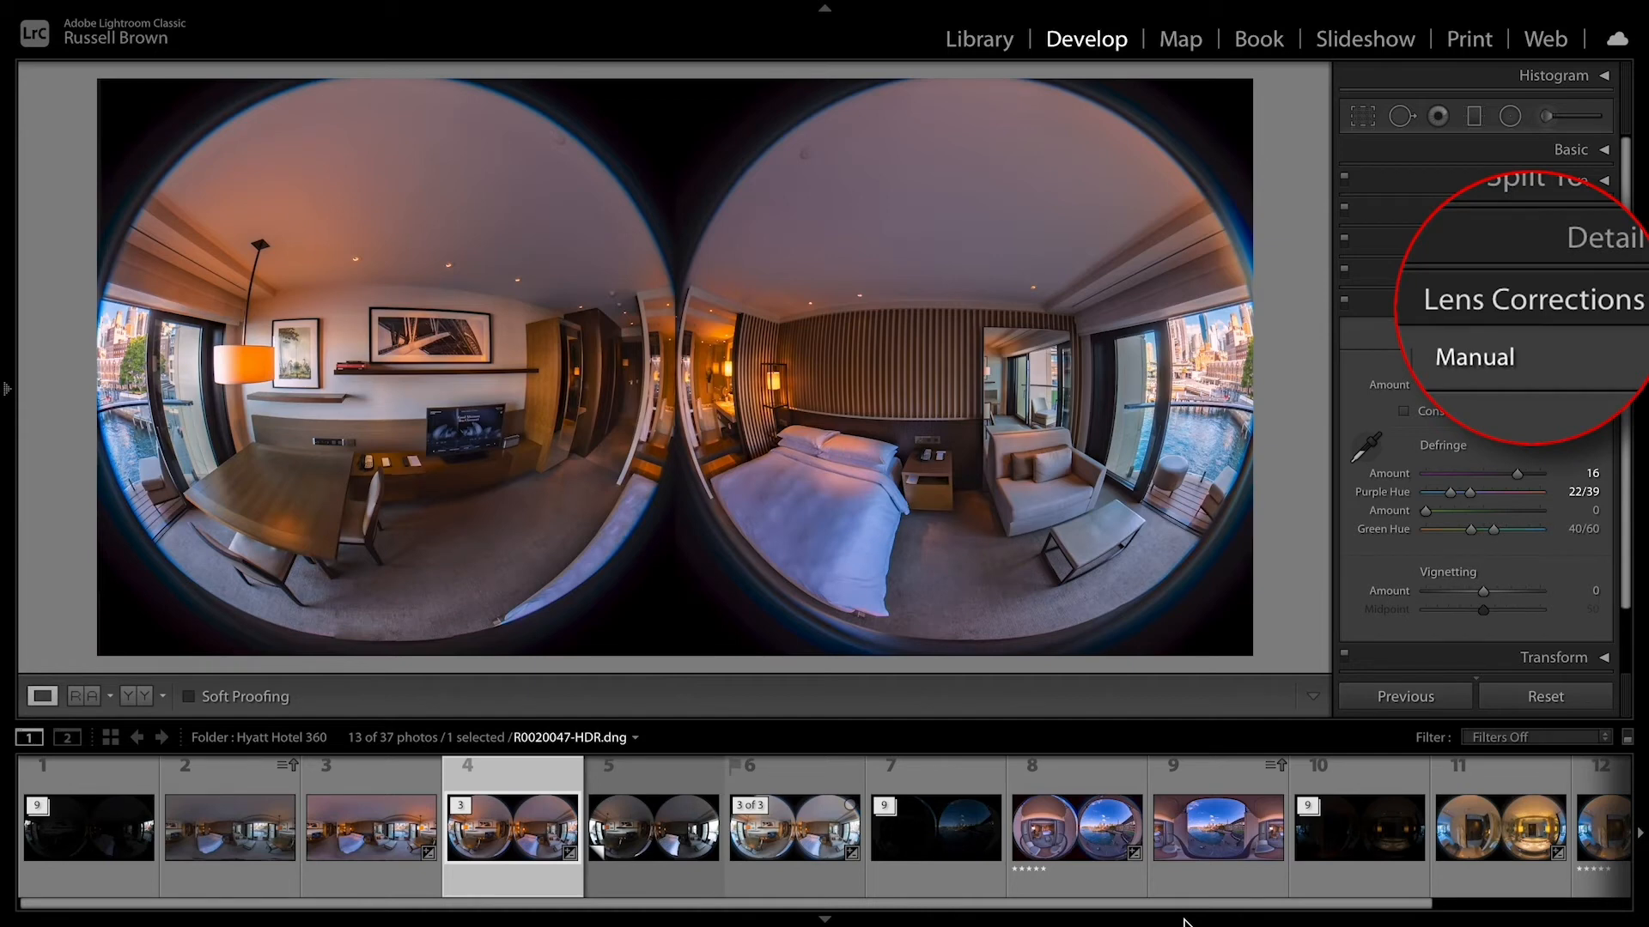
left_click(1166, 360)
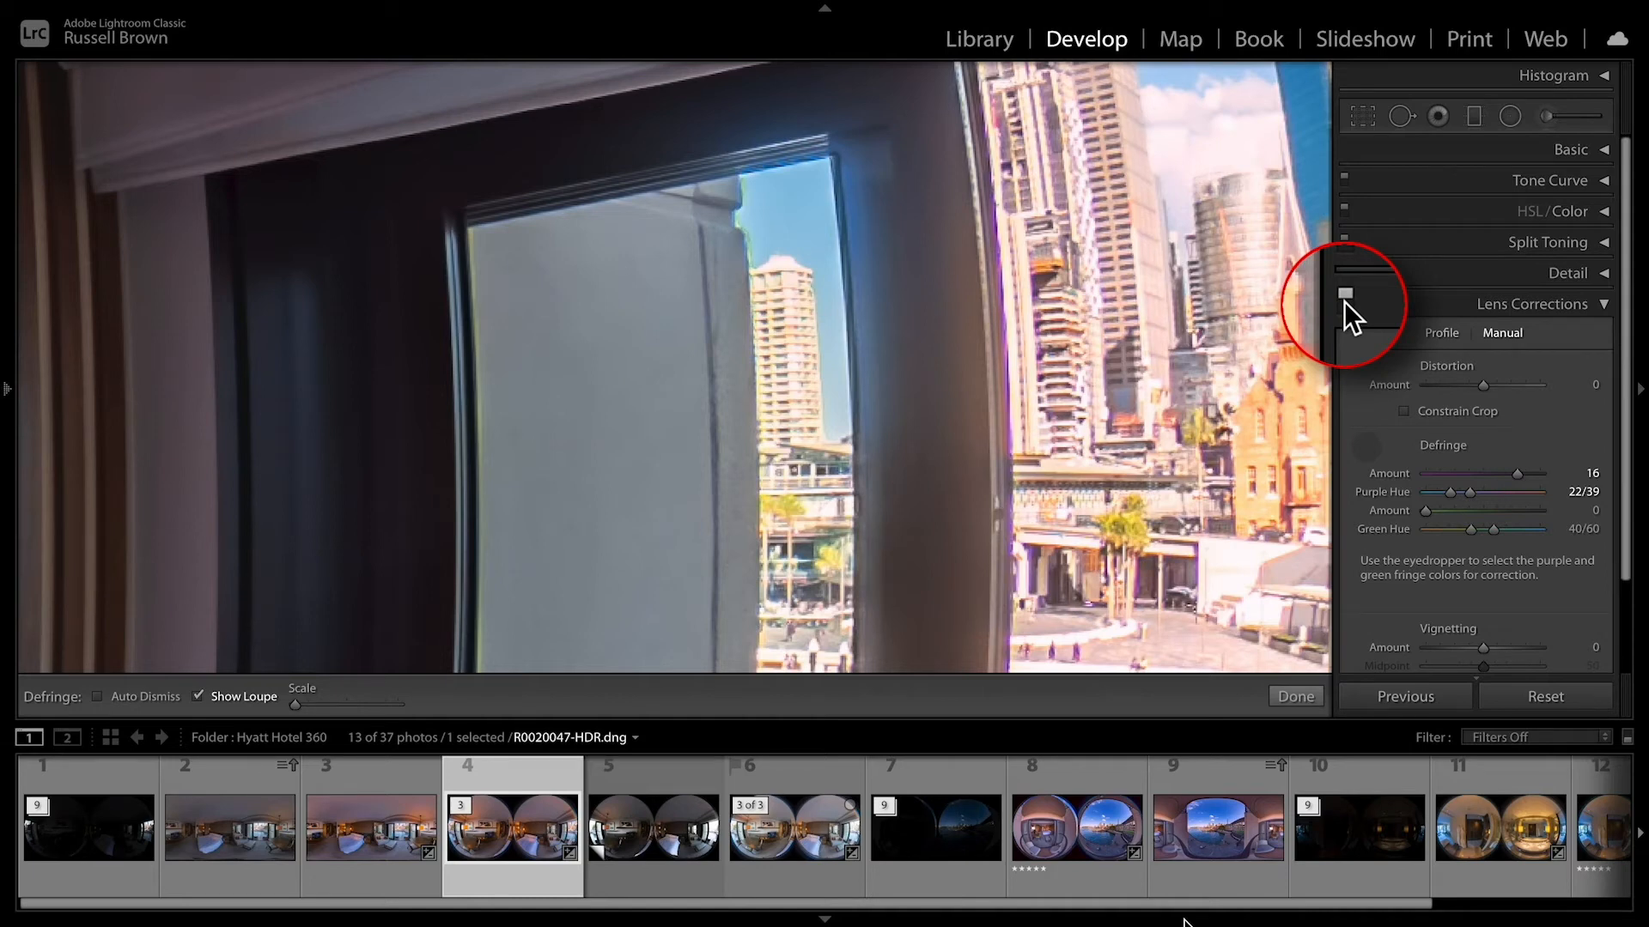
left_click(1345, 297)
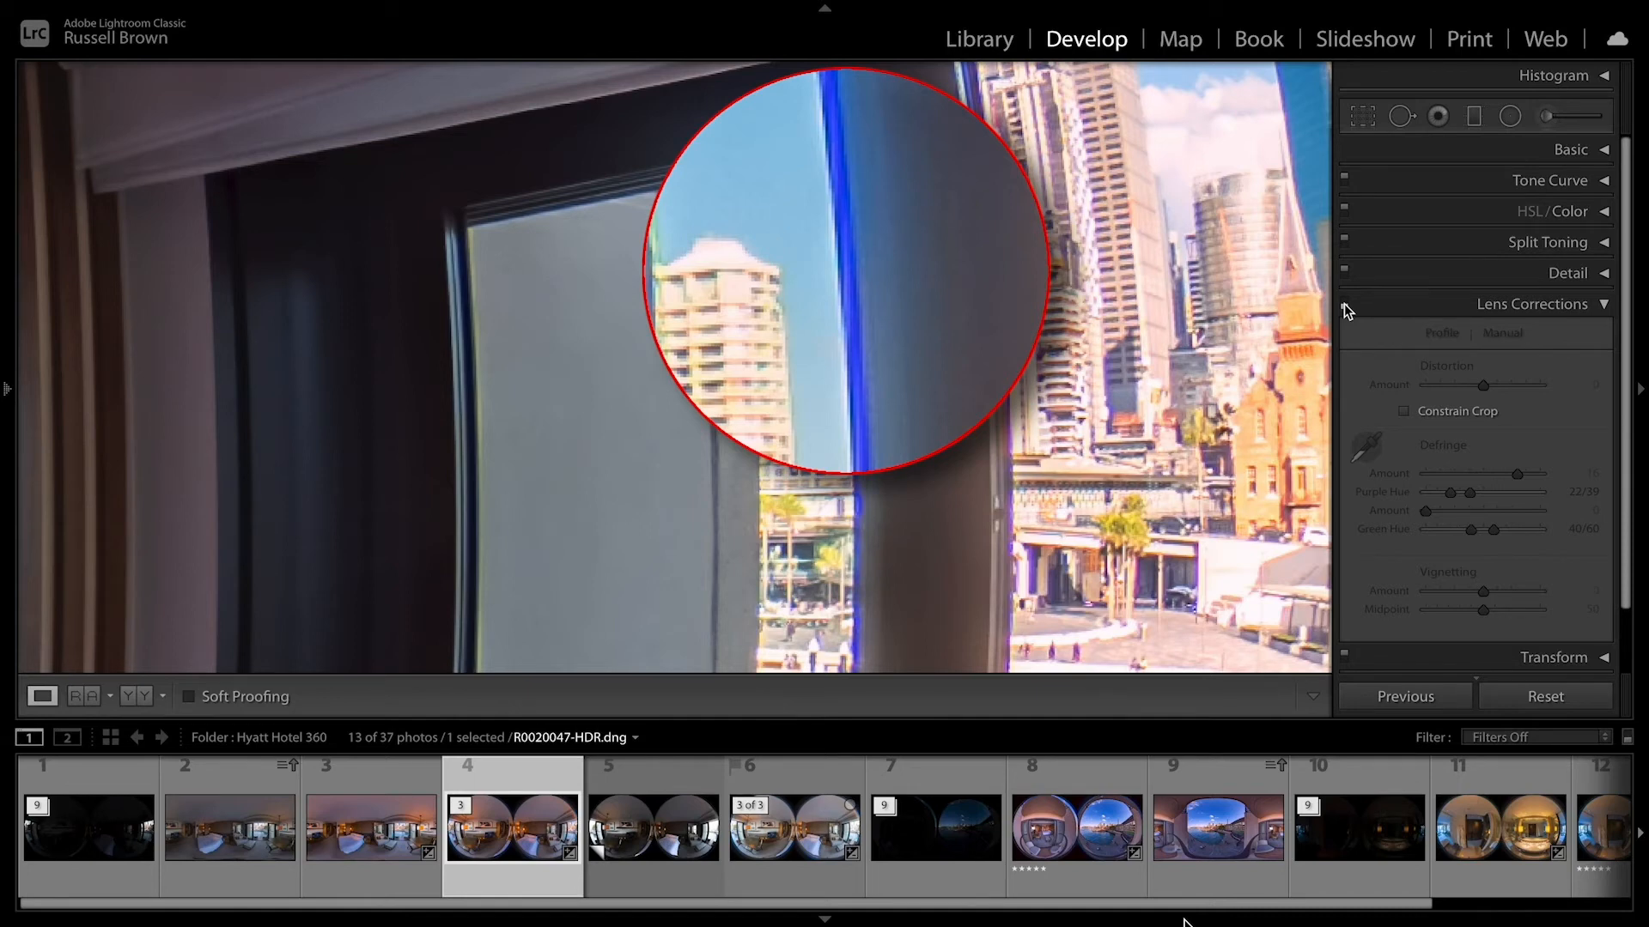
left_click(1345, 304)
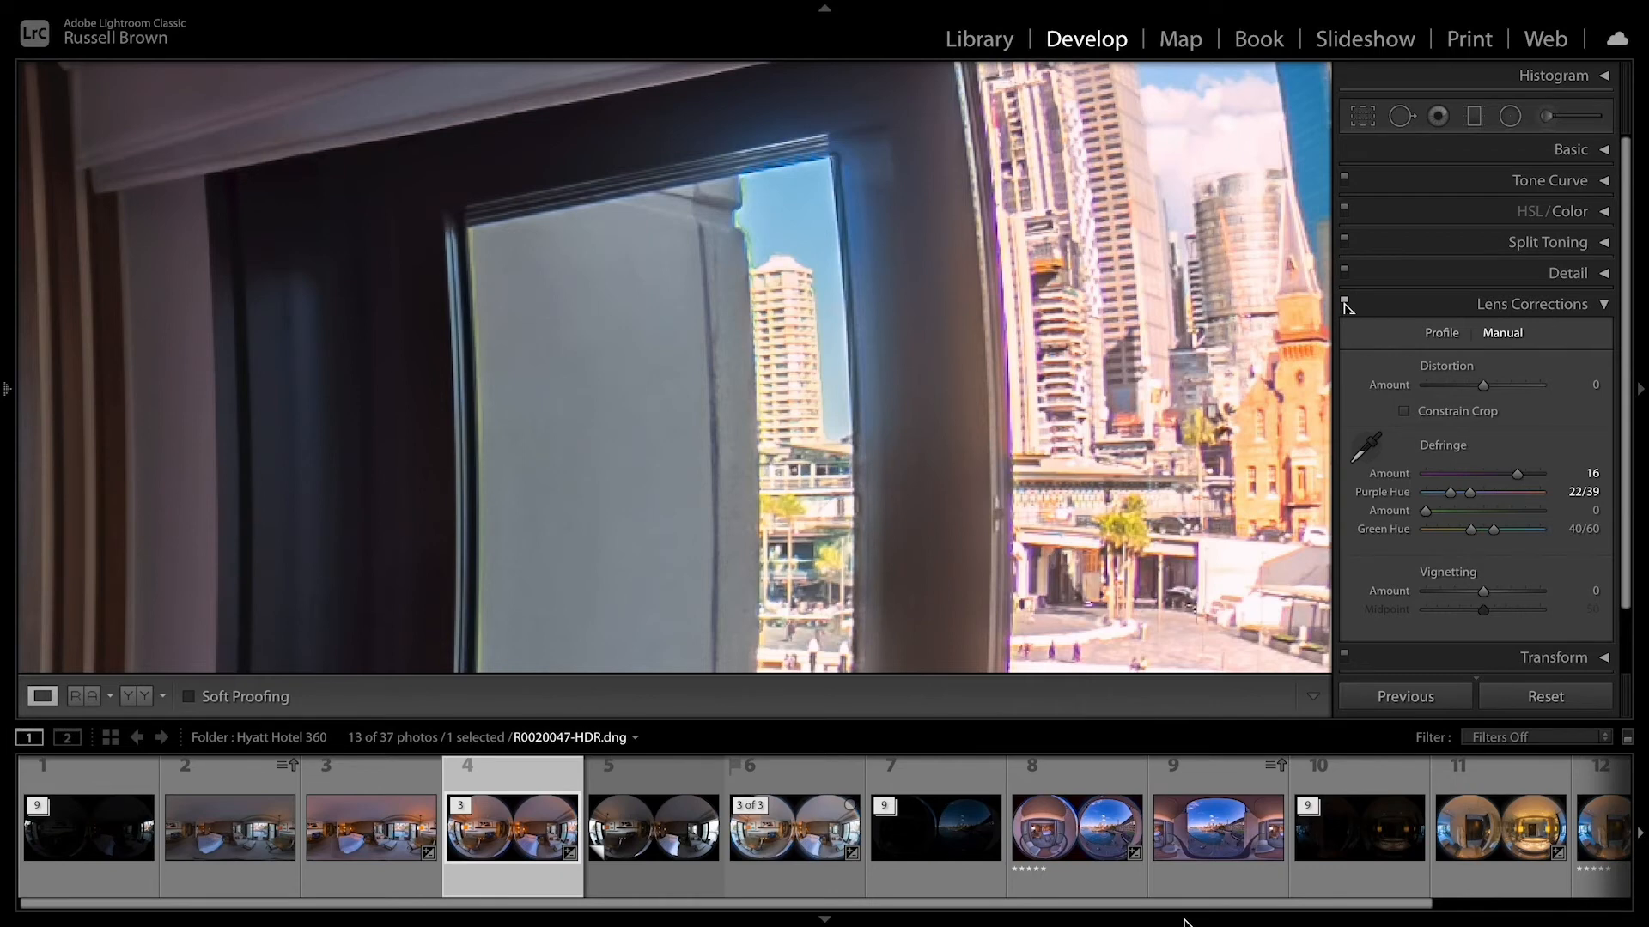
left_click(942, 357)
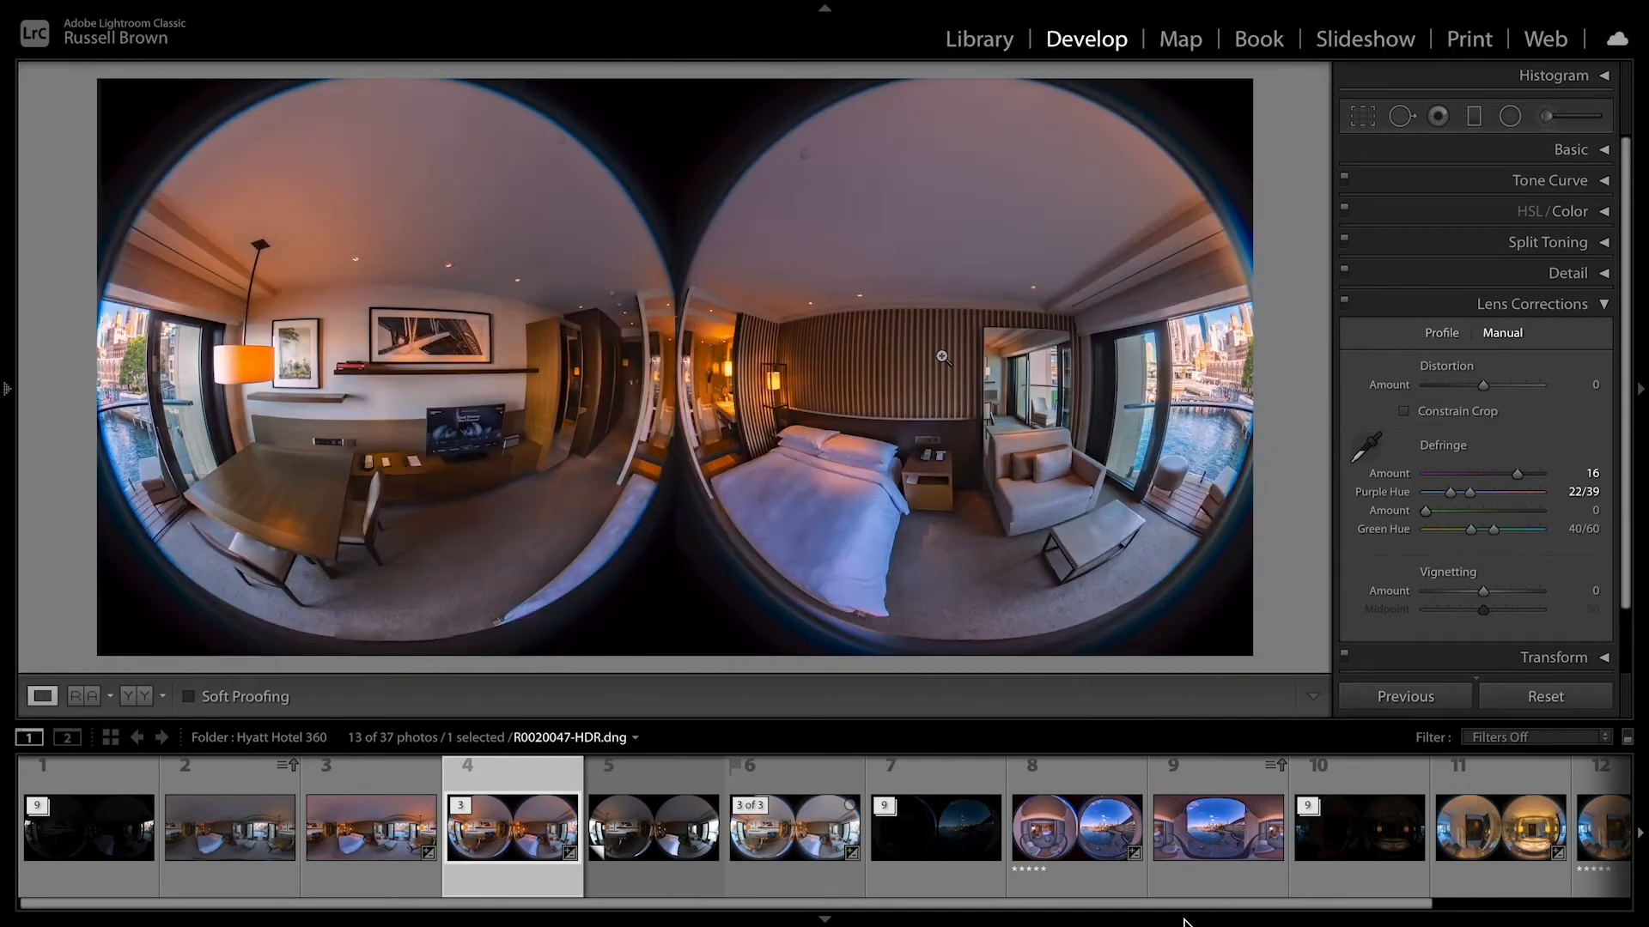
left_click(1604, 305)
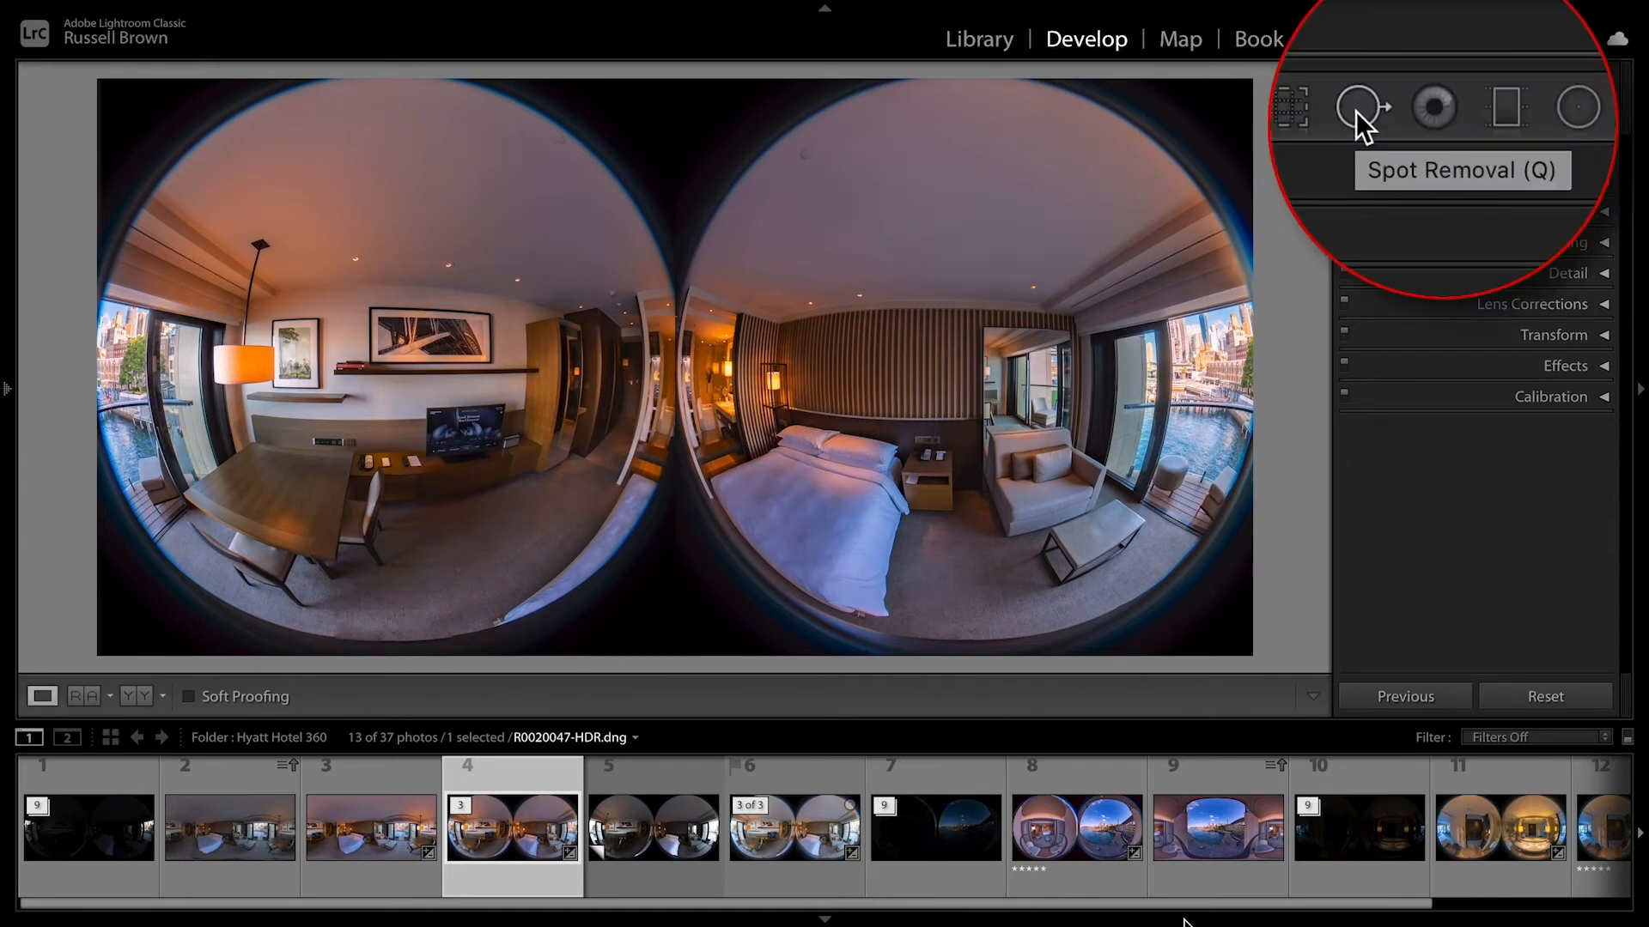
Inspect the Spot Removal heals over the tripod legs at the carpet's edge, comparing the image with and without them.
left_click(1400, 119)
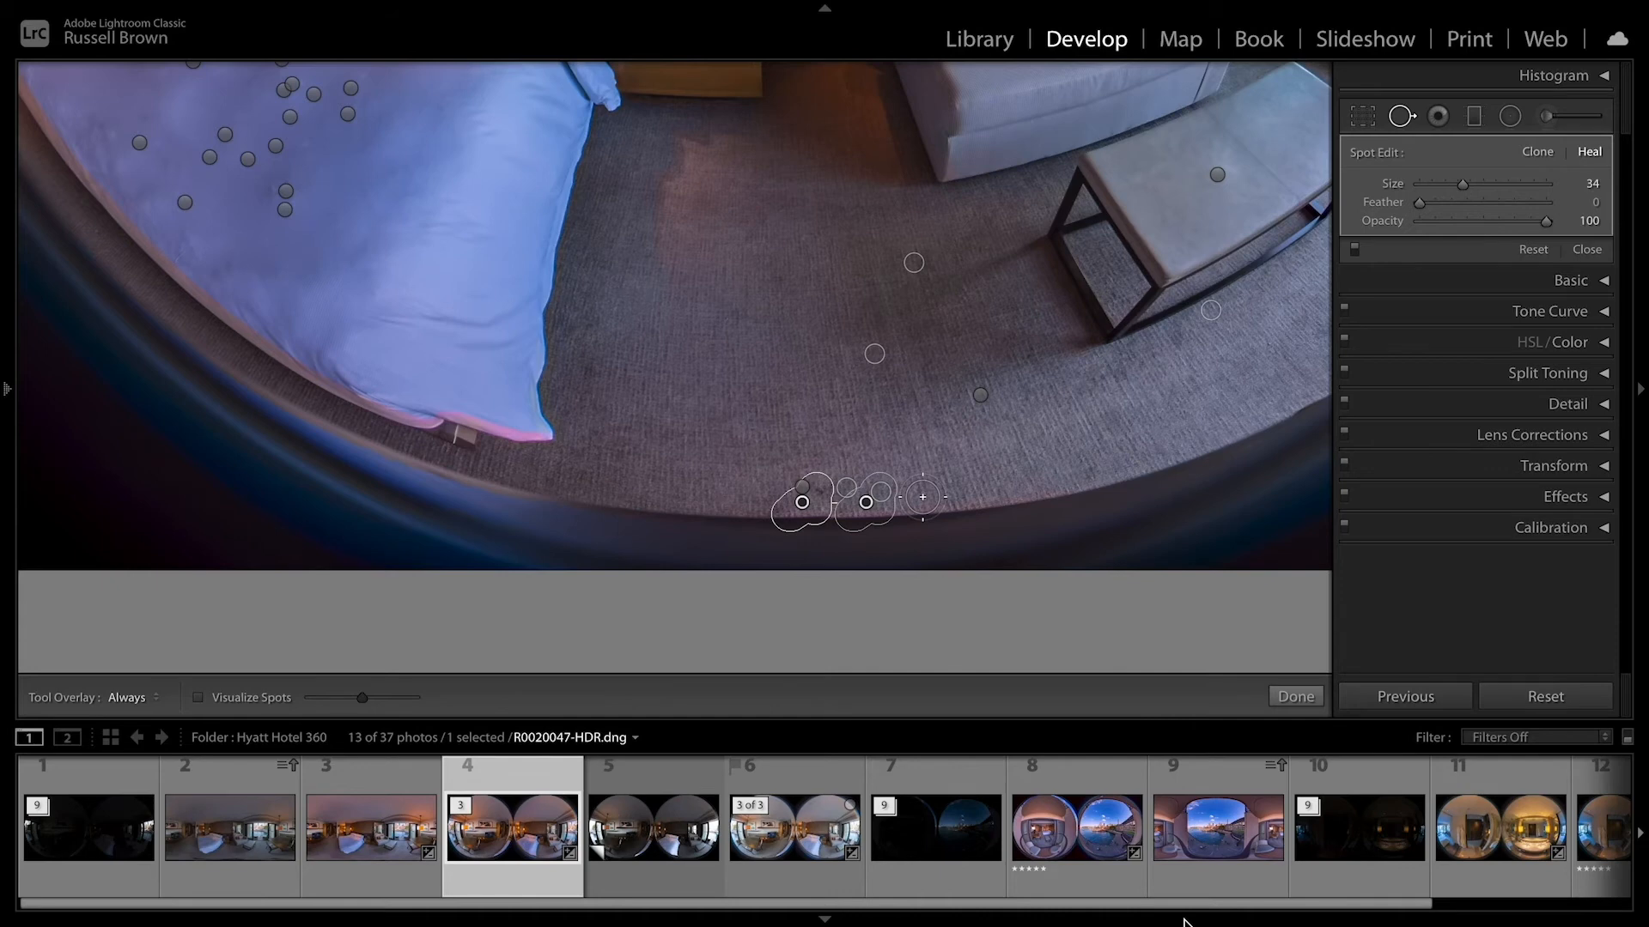
left_click(845, 491)
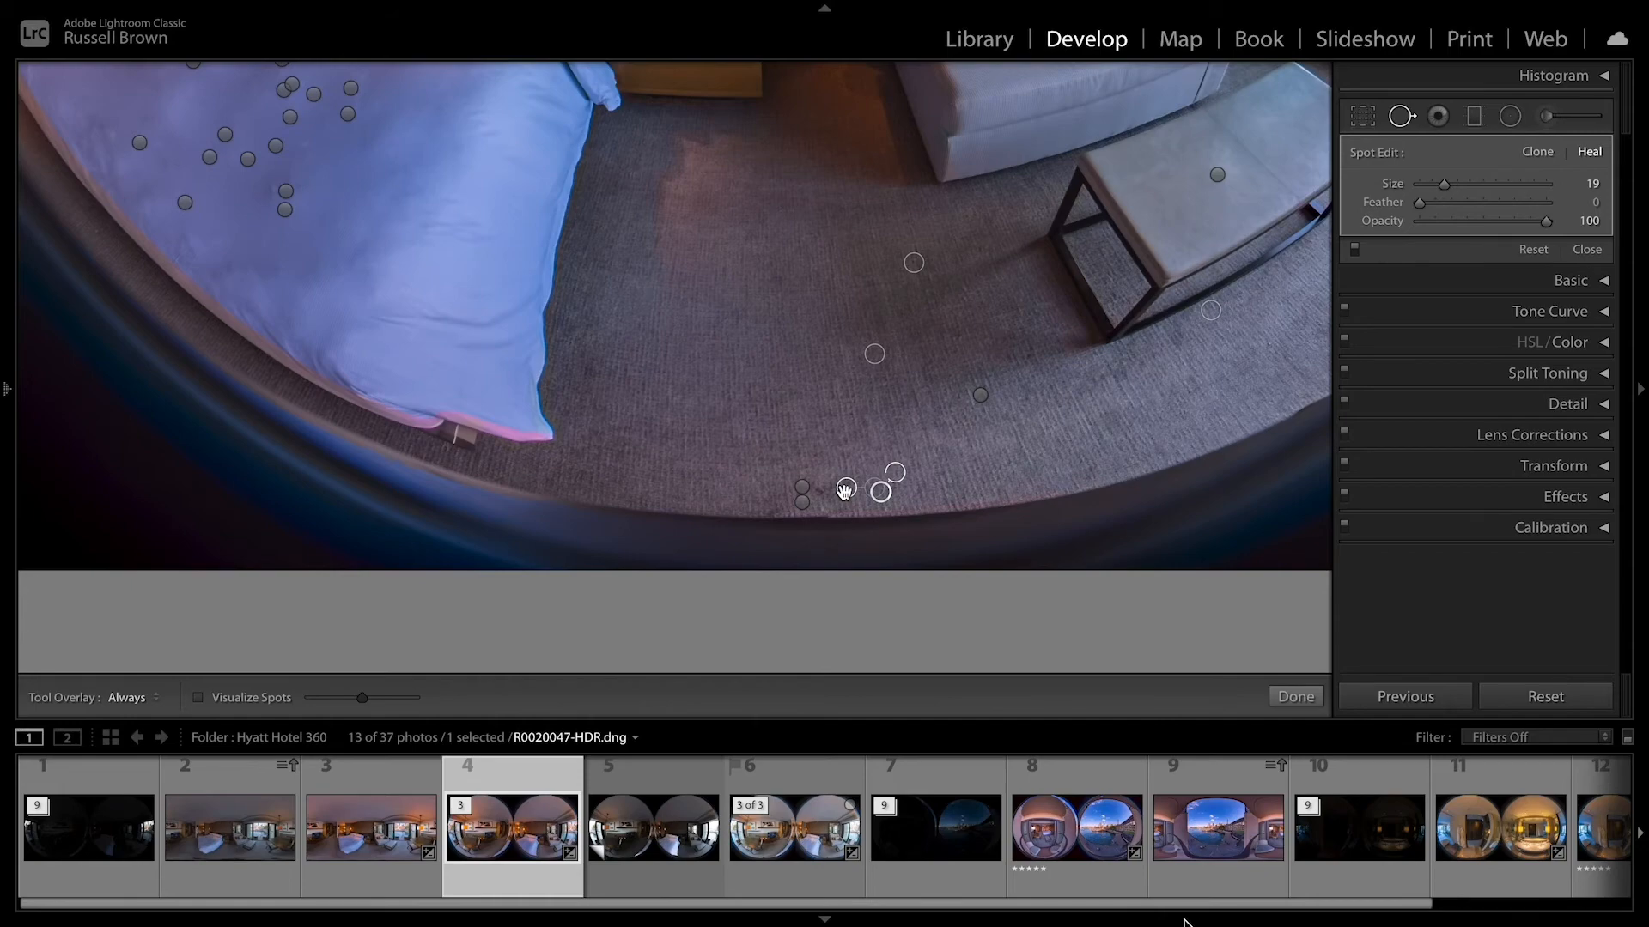
key("z")
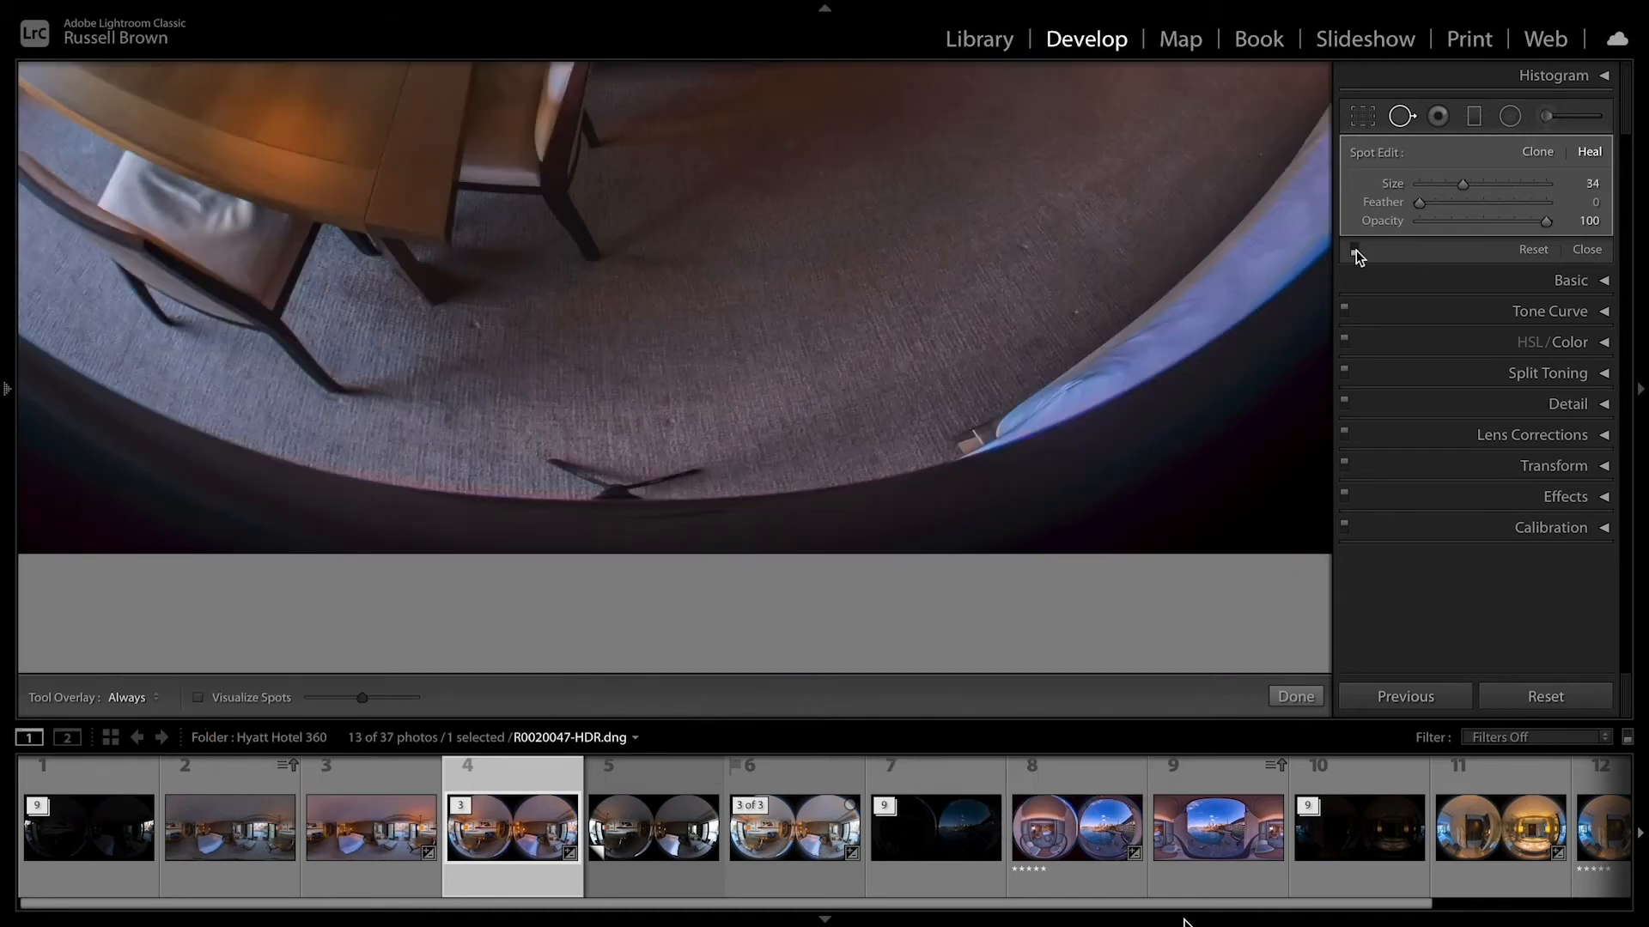
left_click(1356, 250)
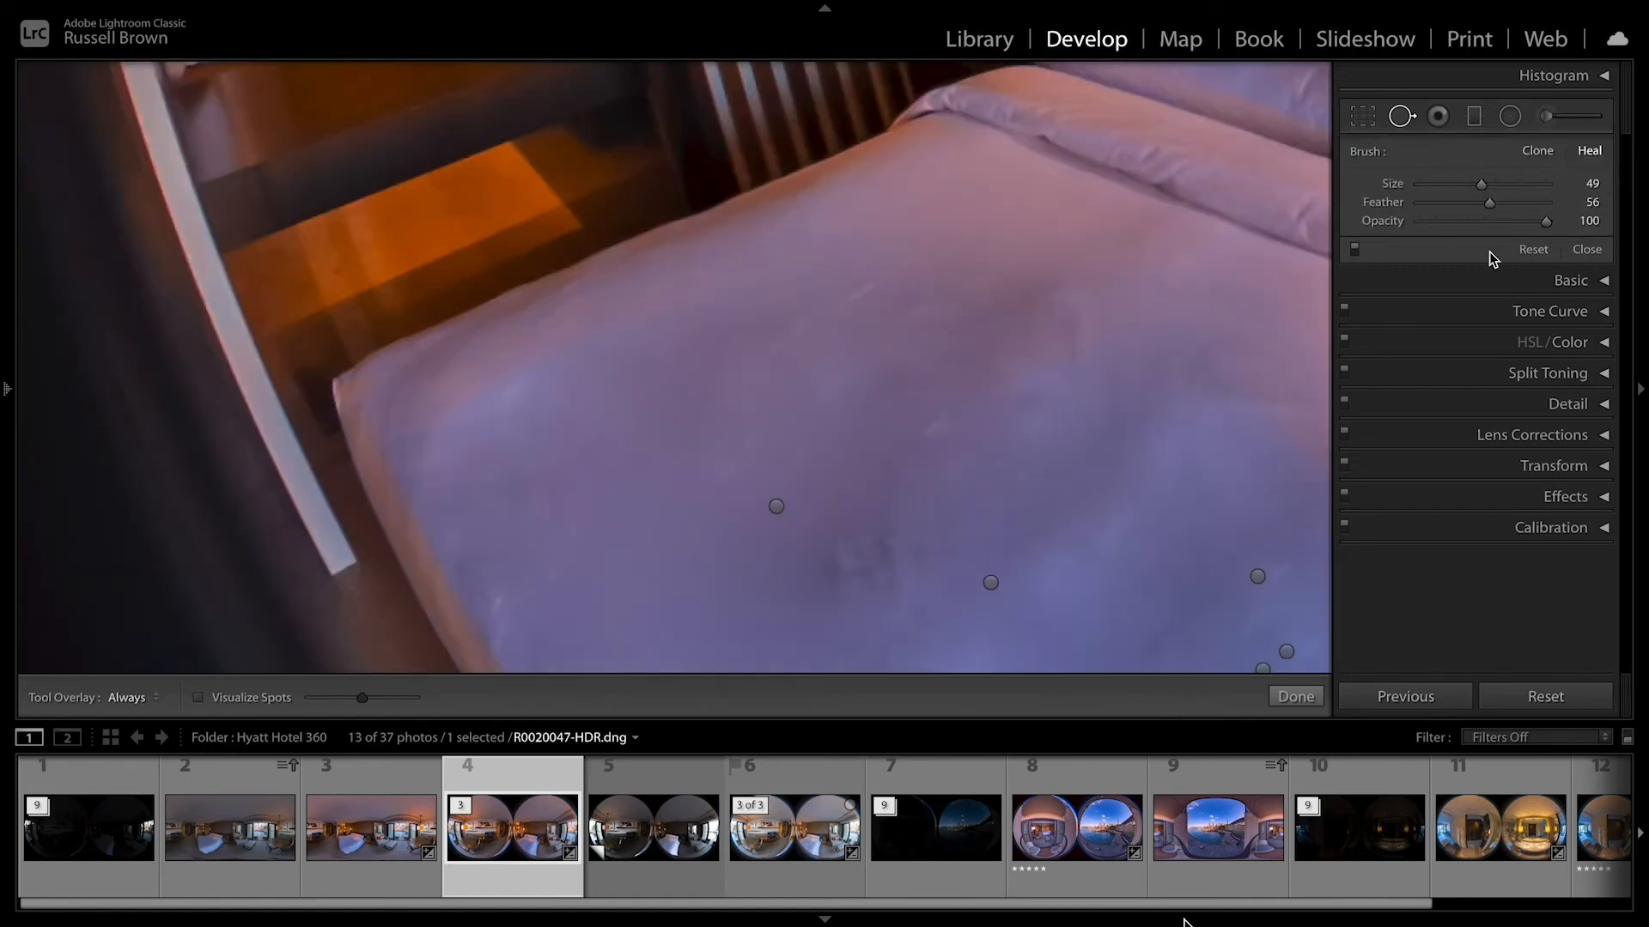
Examine the large heal area on the bed cover and compare the bed with Spot Removal off and on.
left_click(777, 507)
left_click_drag(928, 534, 714, 268)
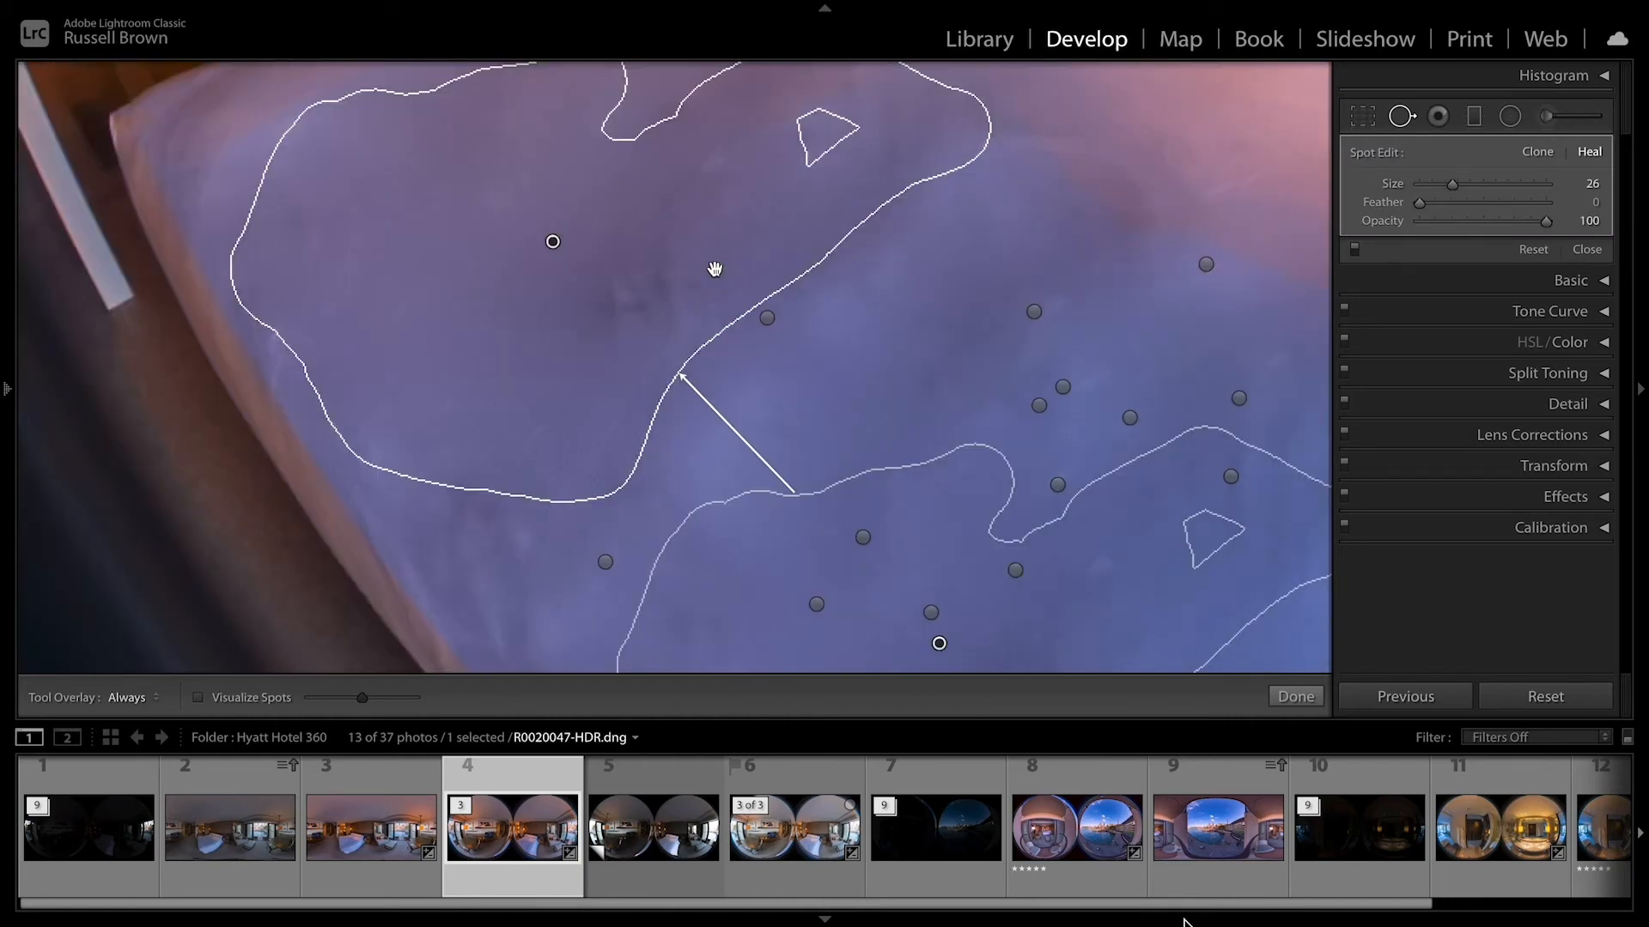
left_click(714, 268)
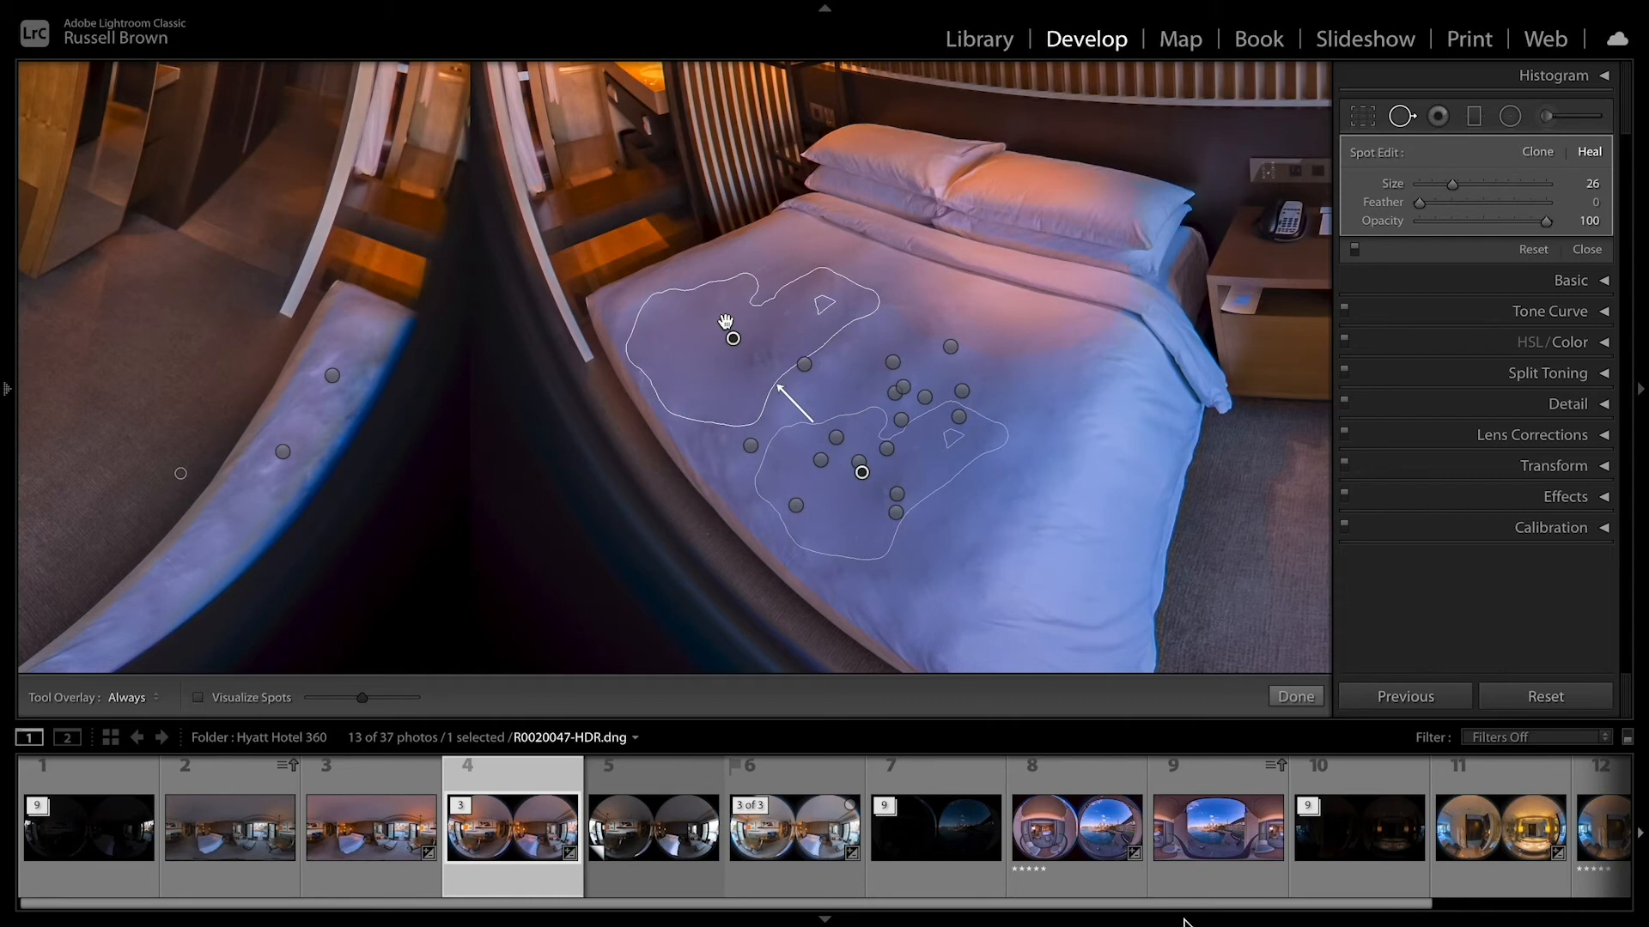
left_click(1353, 248)
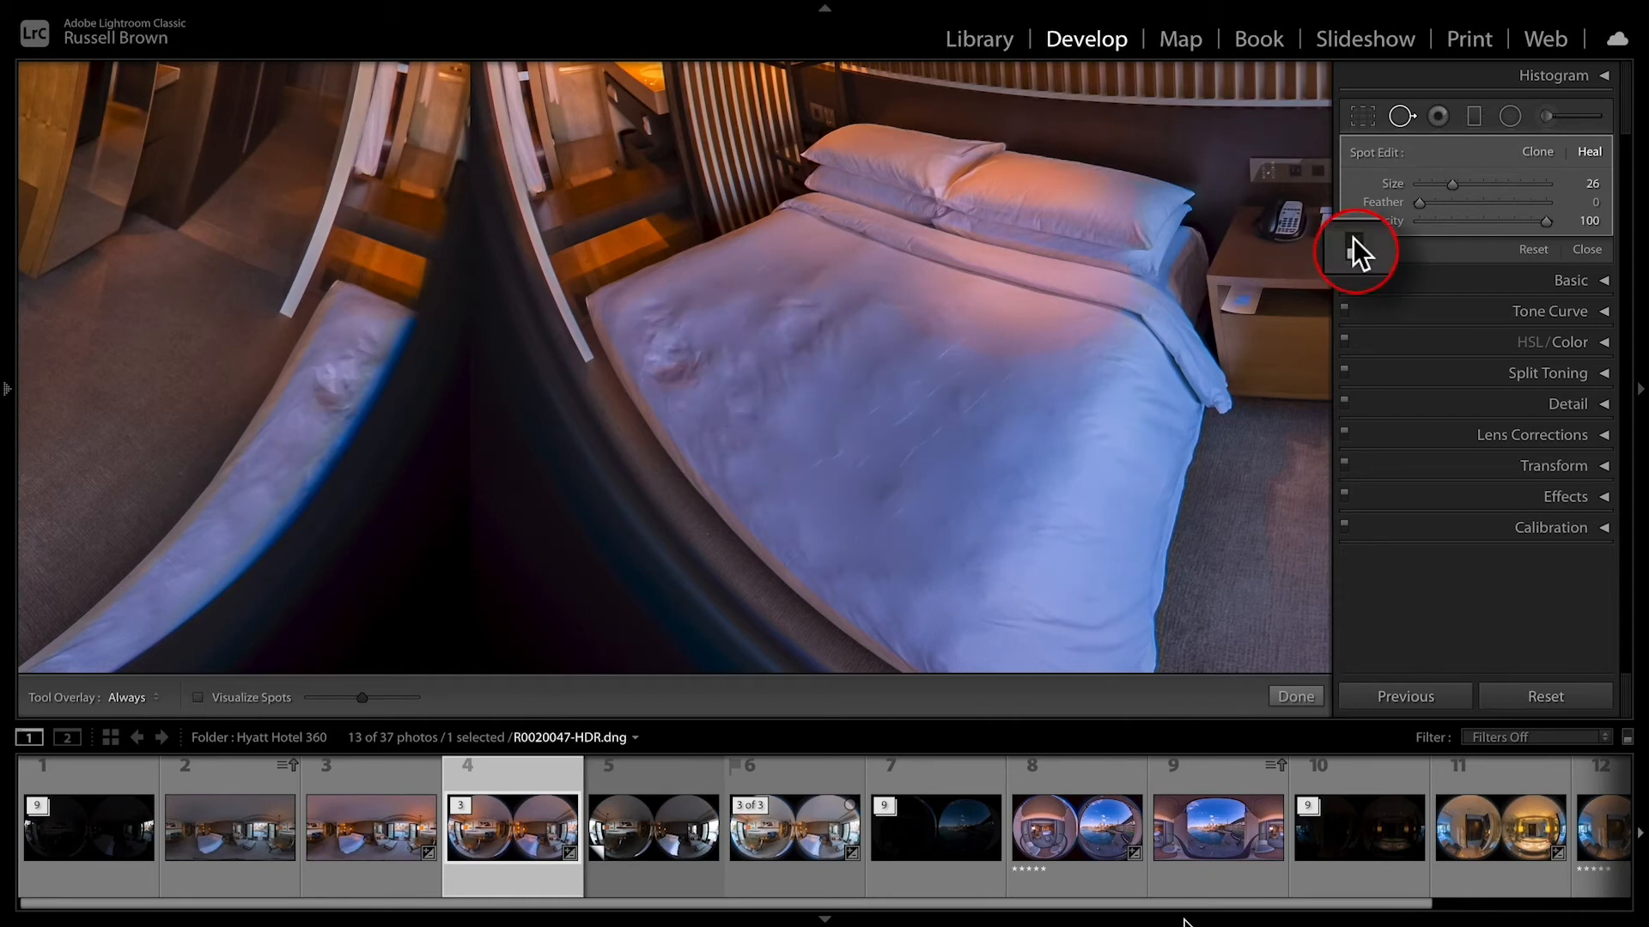
left_click(1354, 248)
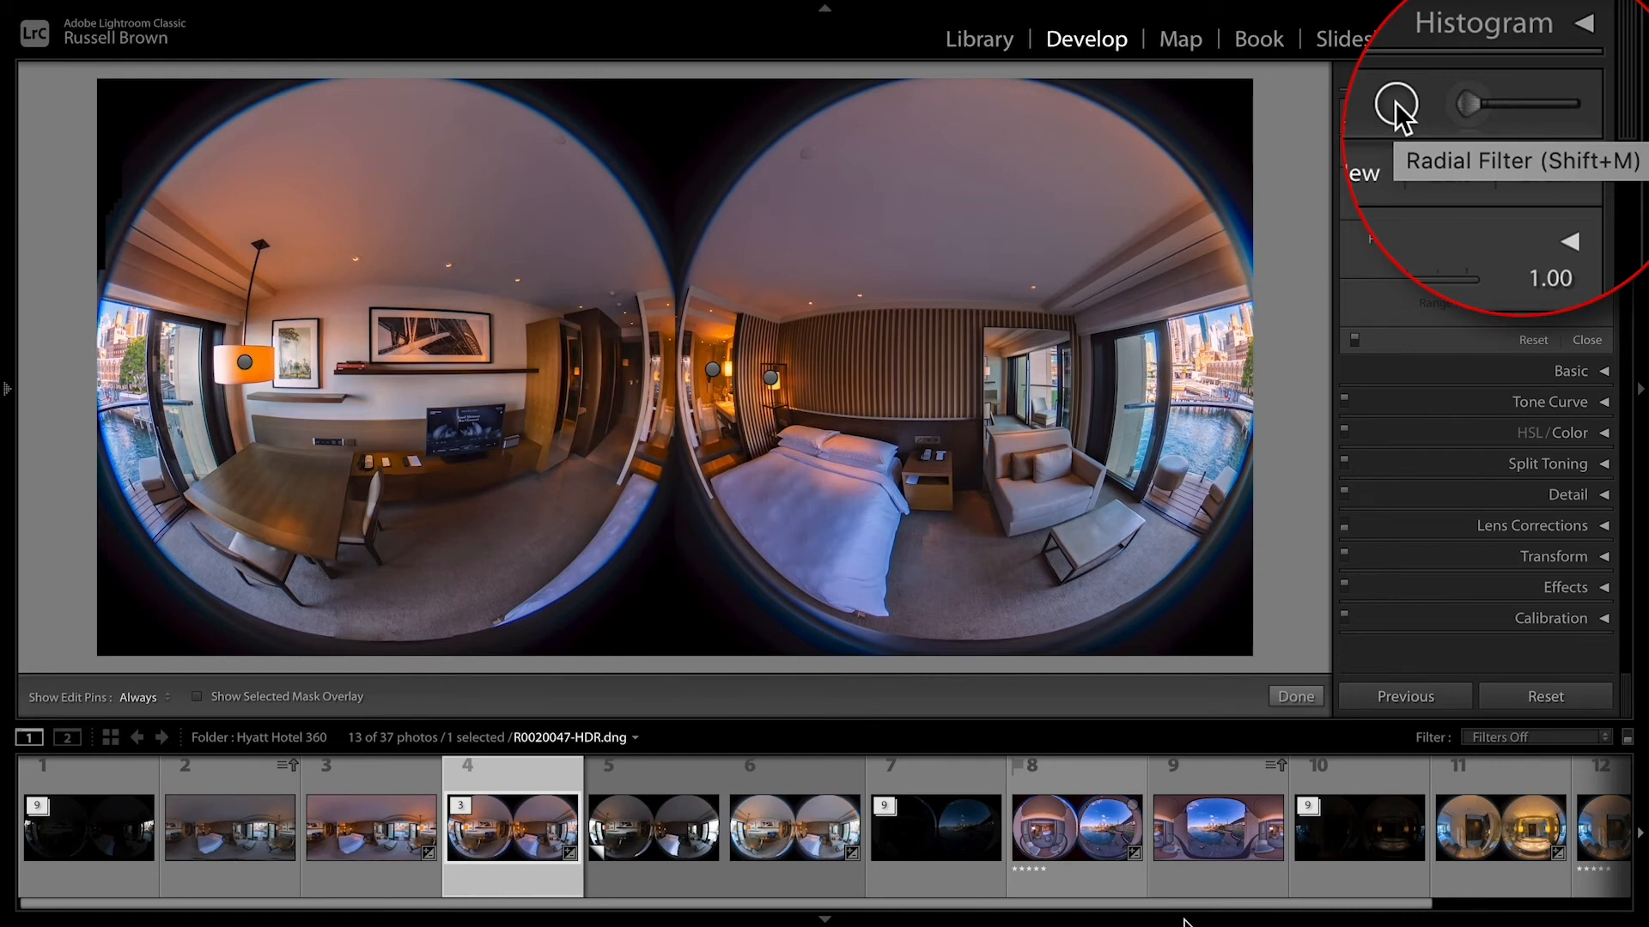
Select the radial filter over the bedside wall lamp and expand its effect settings to examine the adjustments.
left_click(770, 378)
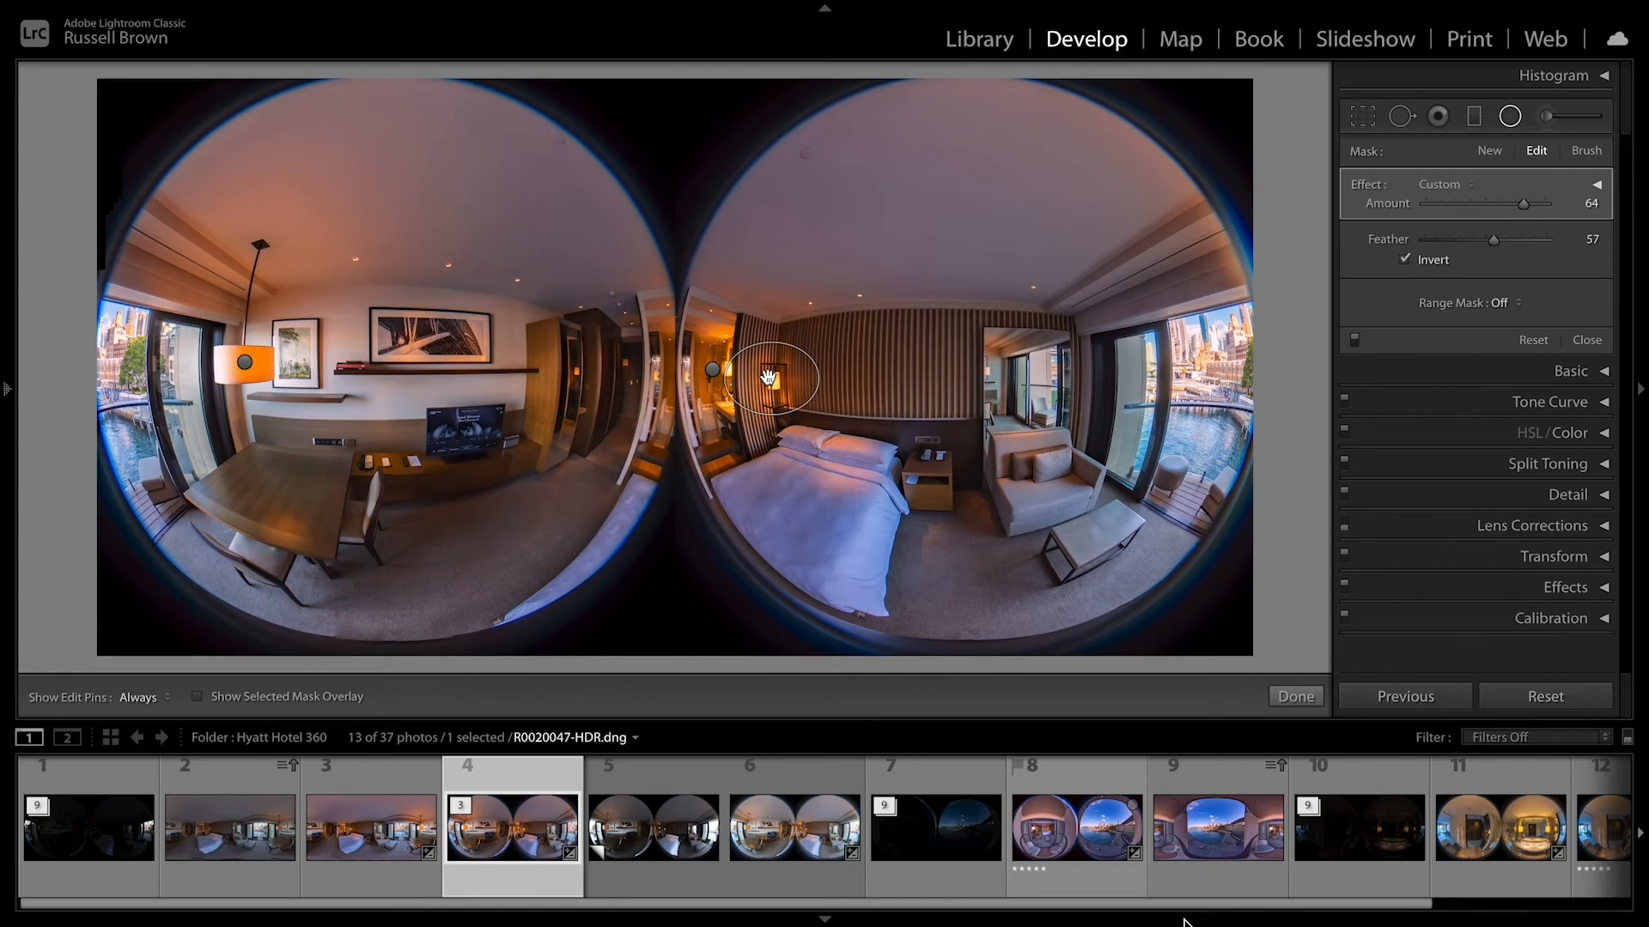
left_click(1598, 185)
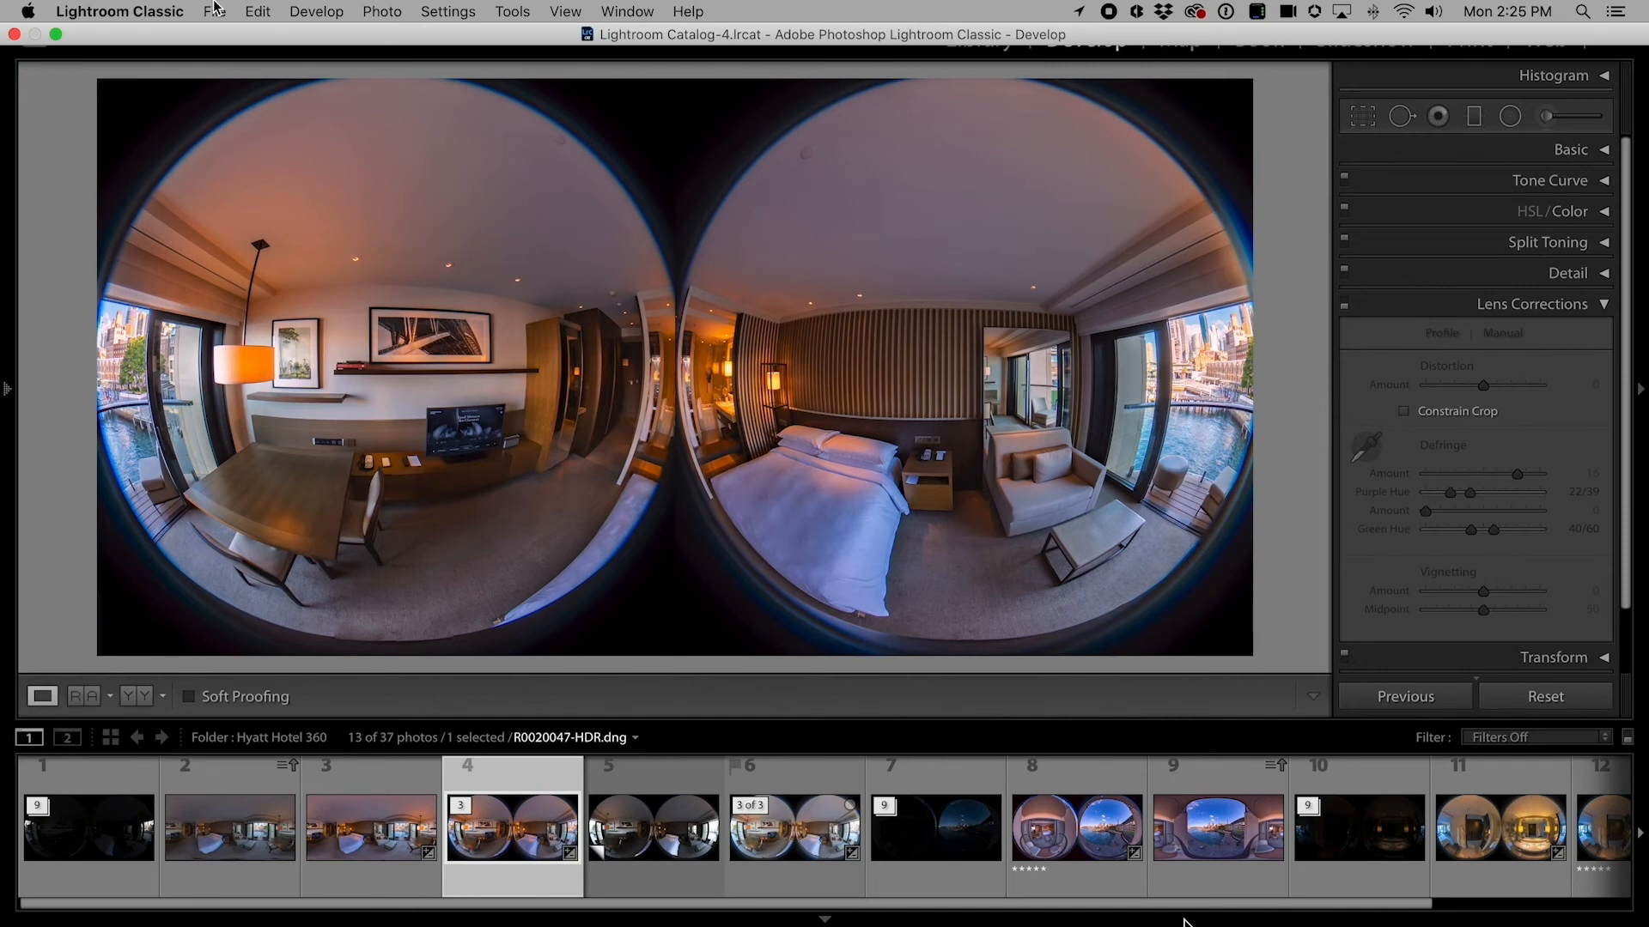
Open the export settings for R0020047-HDR.dng, and export the image with the Ricoh Stitcher Export user preset.
left_click(214, 10)
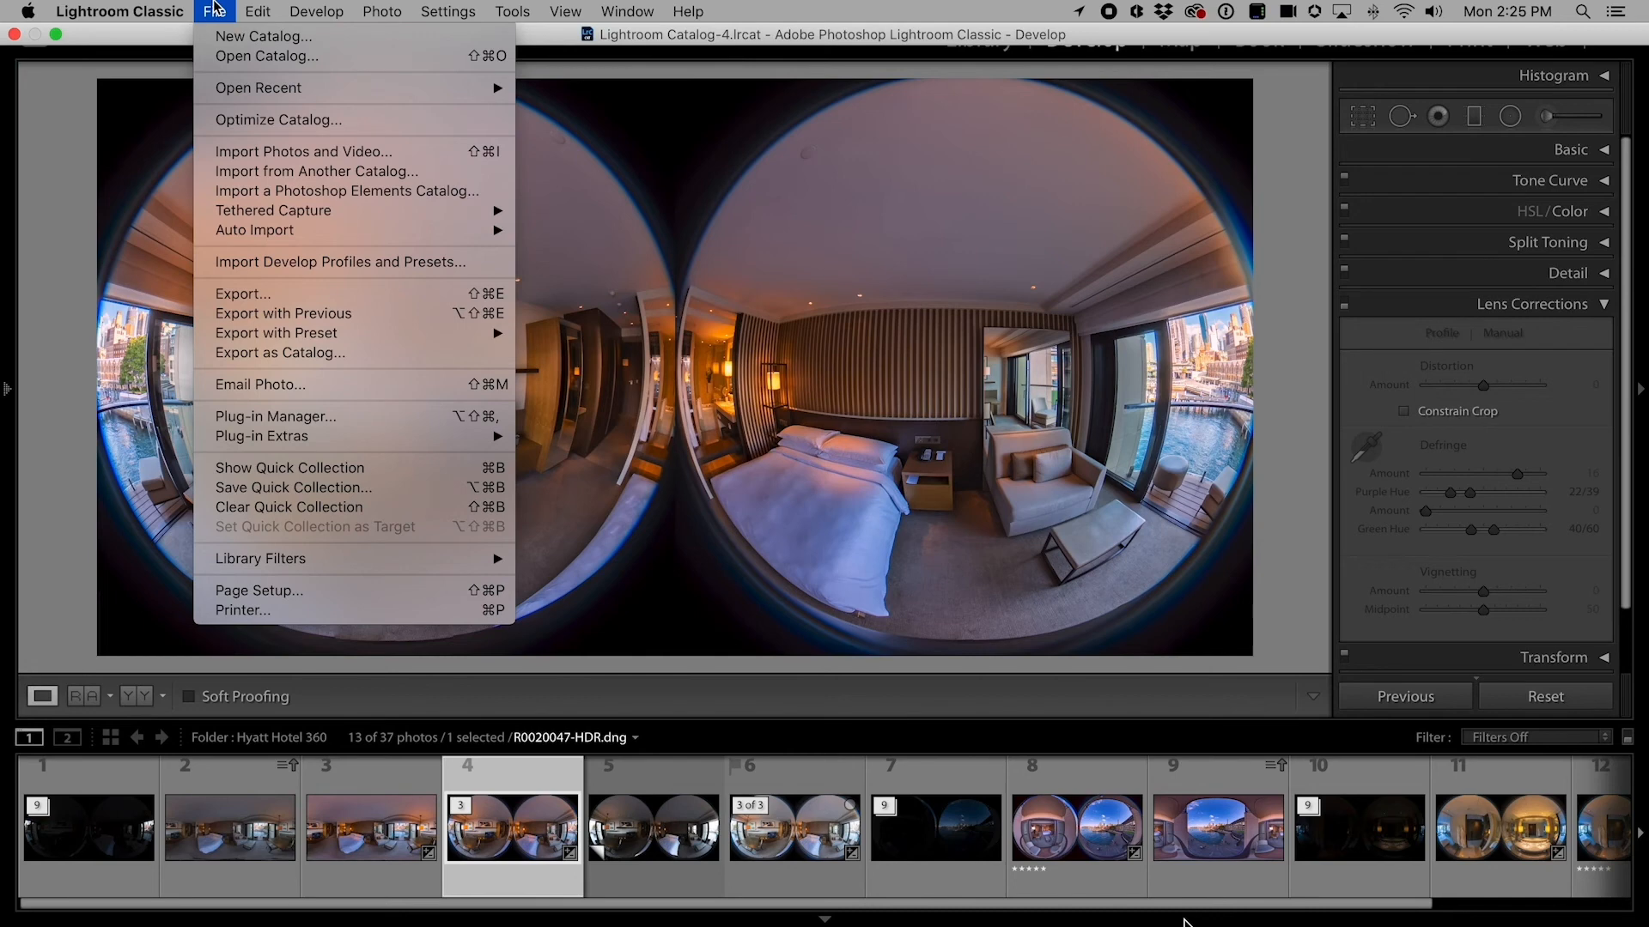
left_click(308, 294)
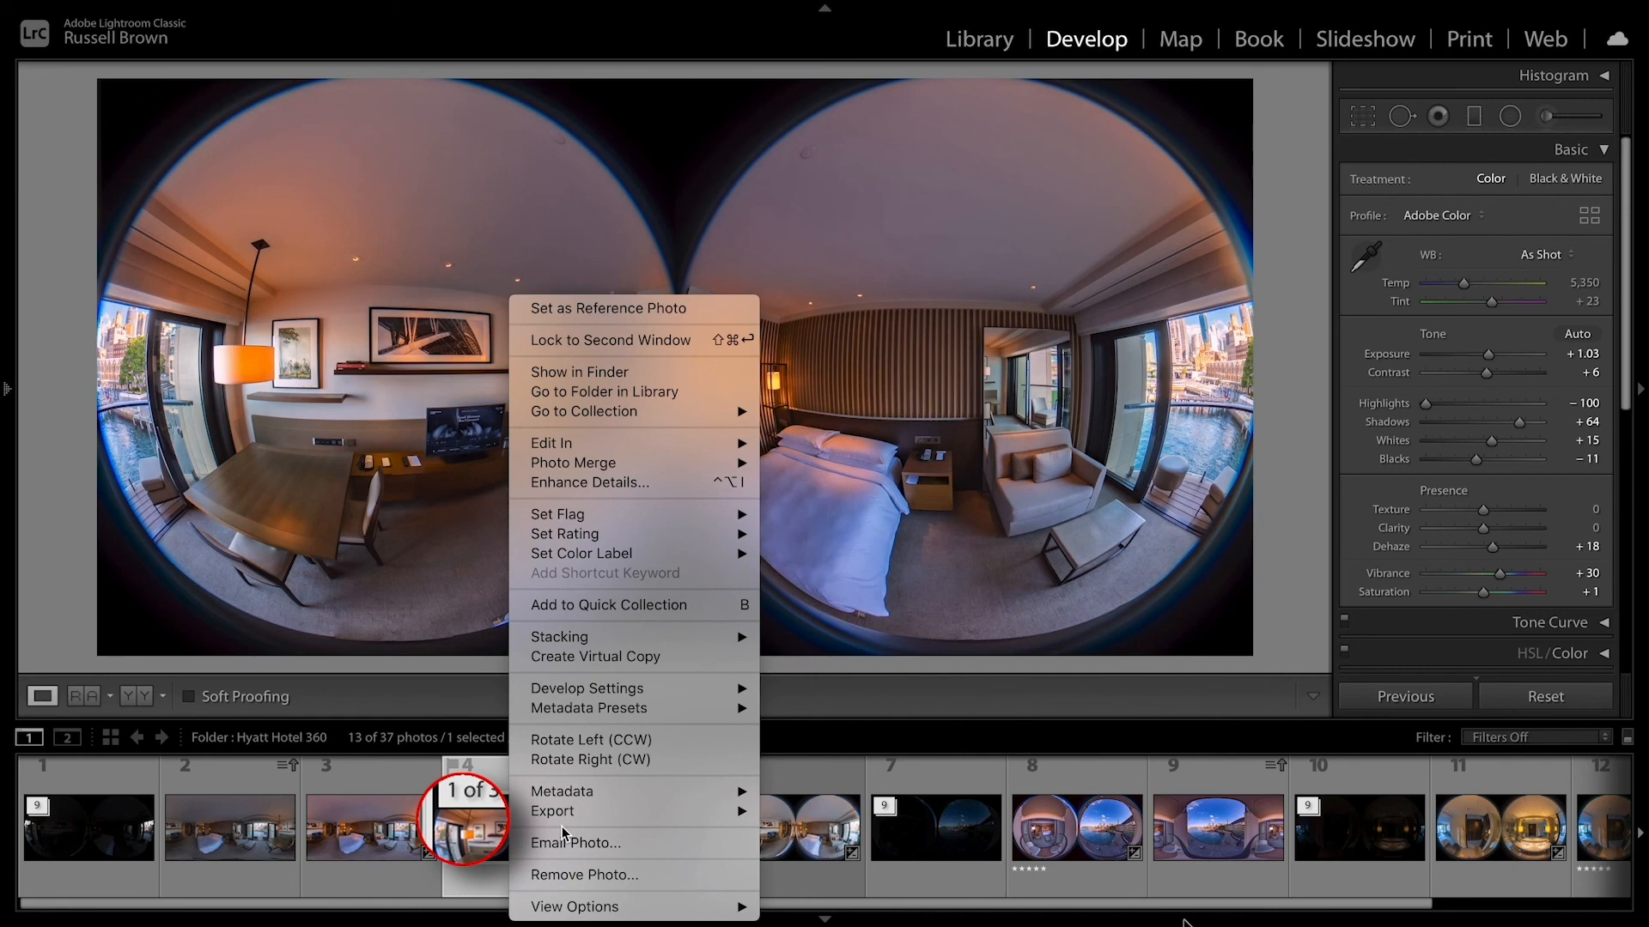
mouse_move(601, 811)
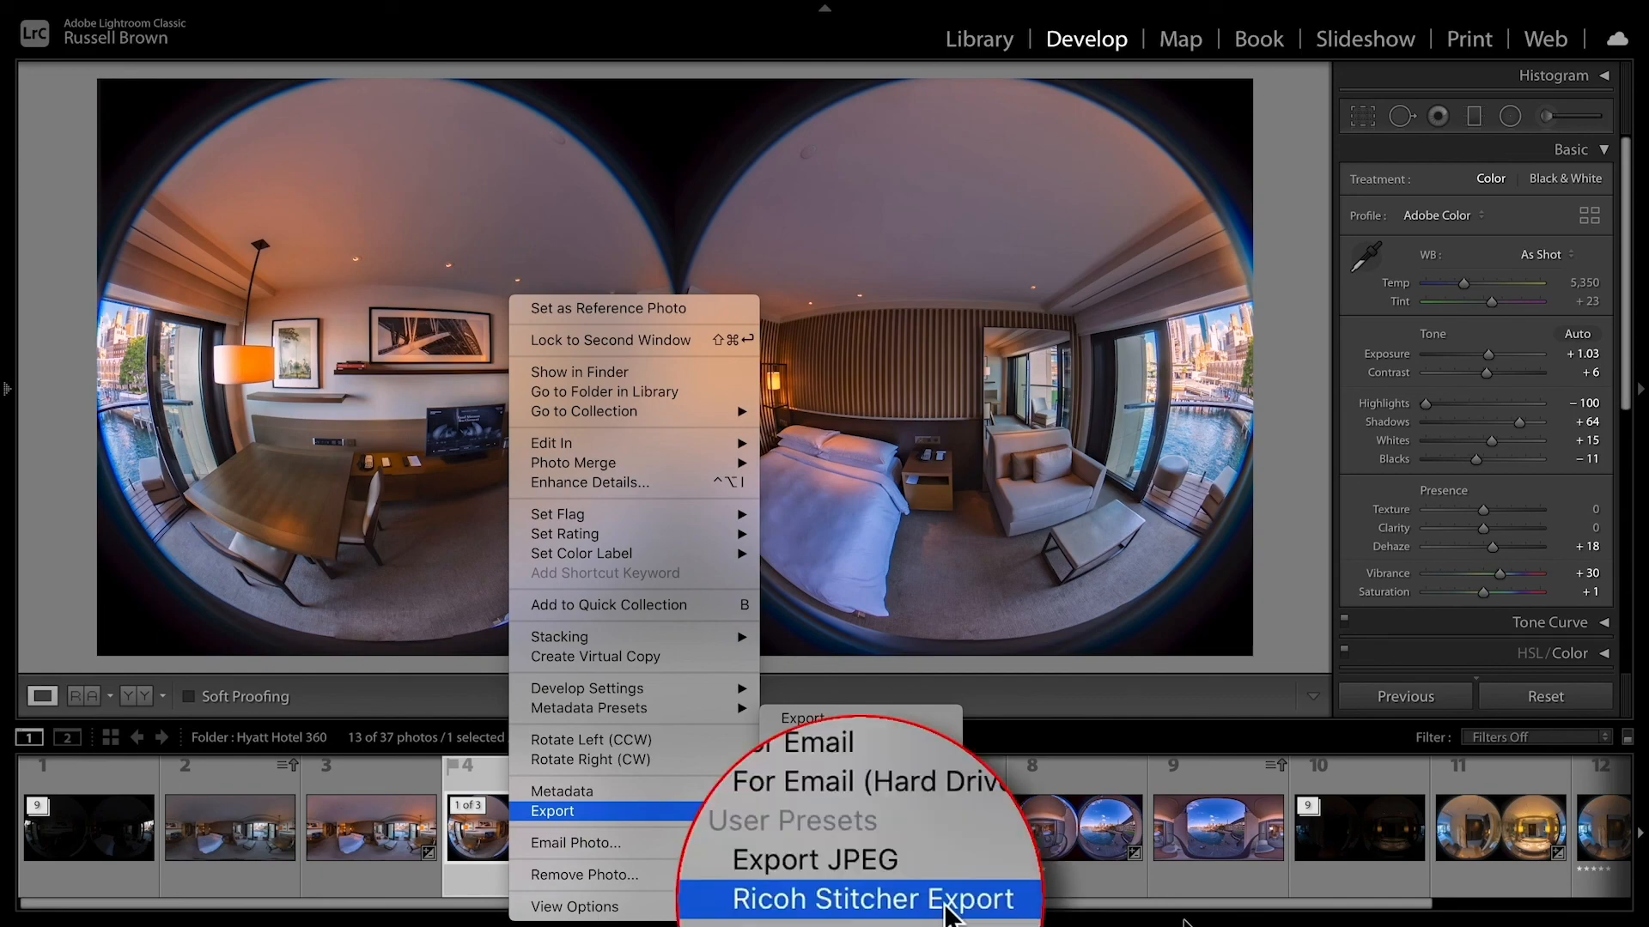
left_click(891, 818)
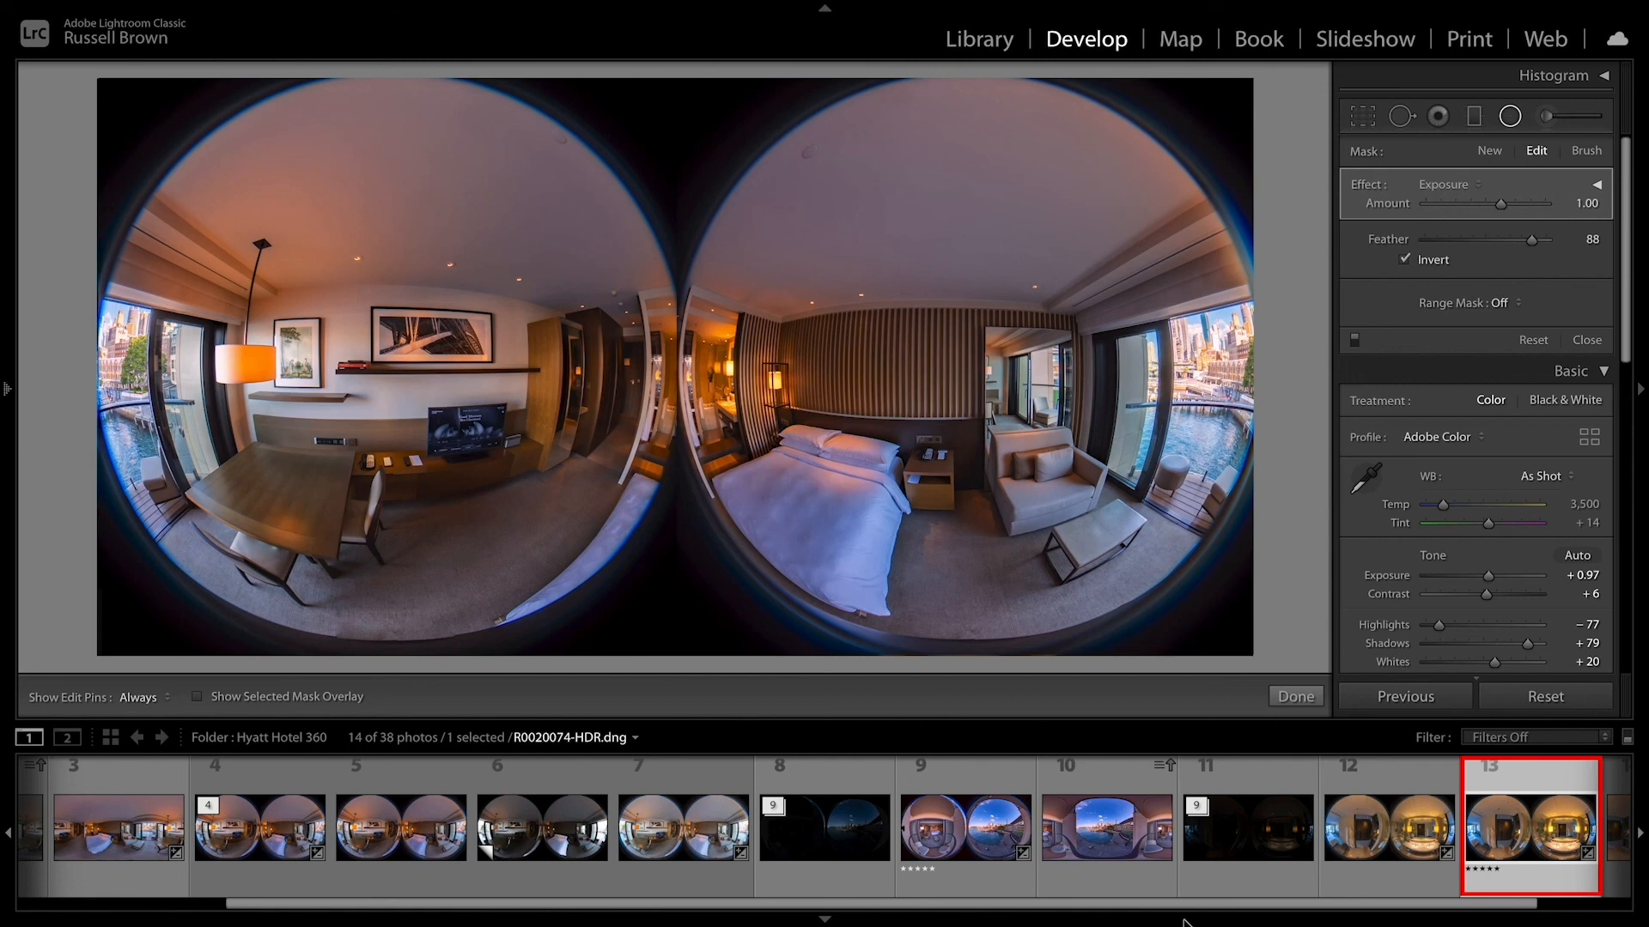
Add R0020048-HDR.dng and R0020047-HDR.tif to the selected R0020074-HDR.dng and export all three with the Ricoh Stitcher Export preset, using unique names.
left_click(998, 834, "super")
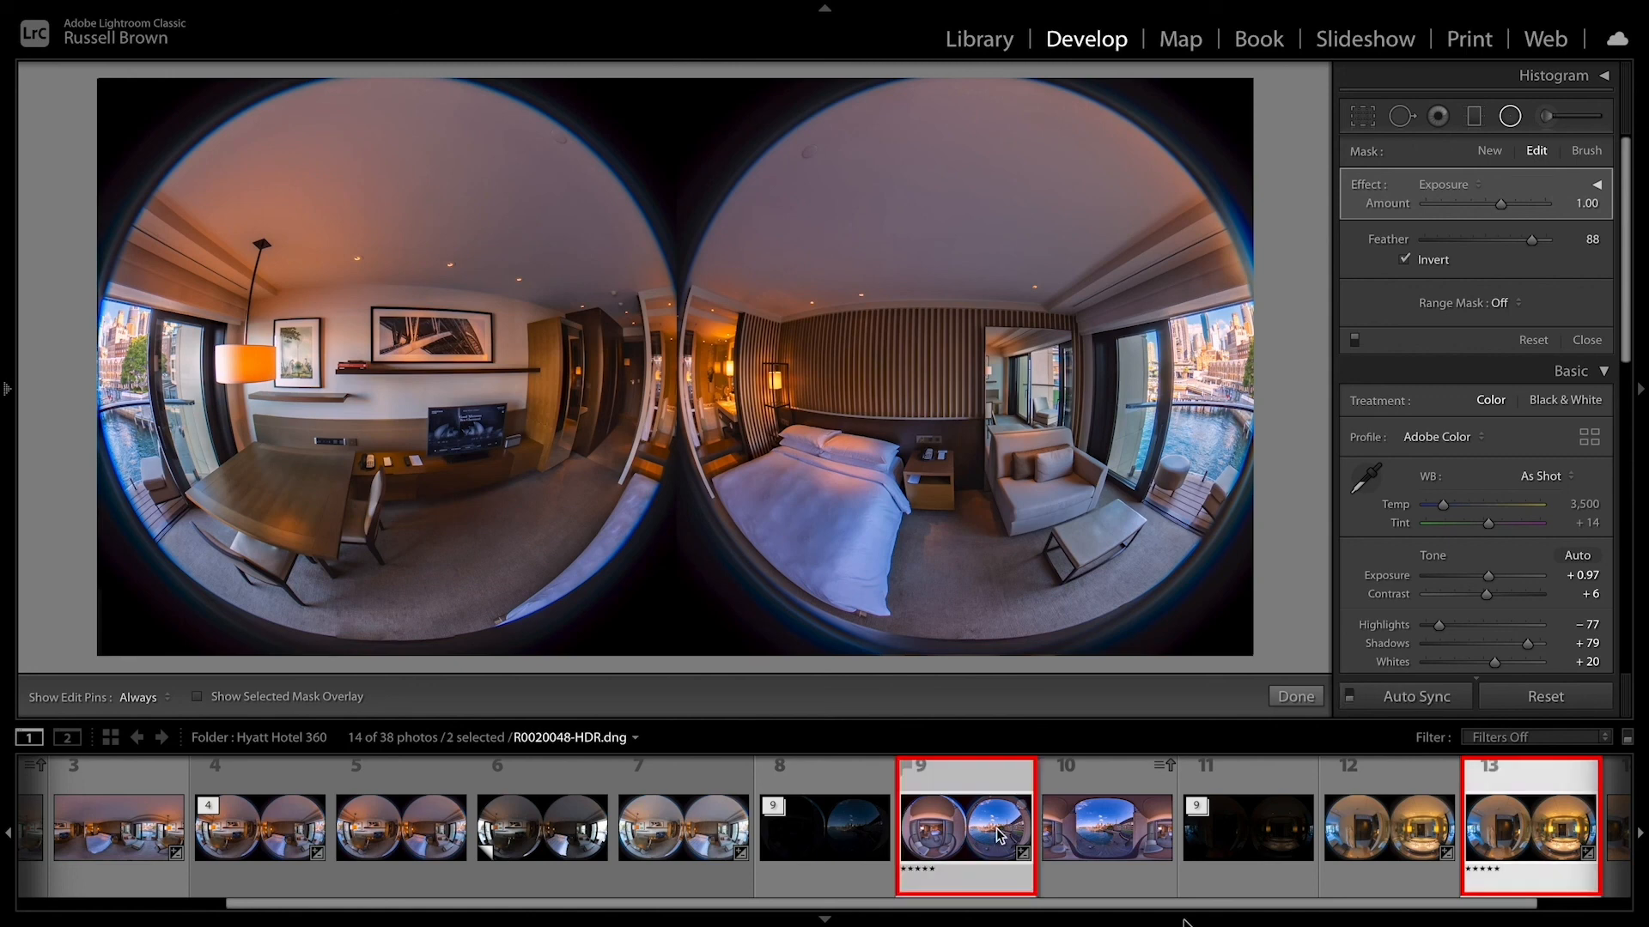
left_click(425, 816, "super")
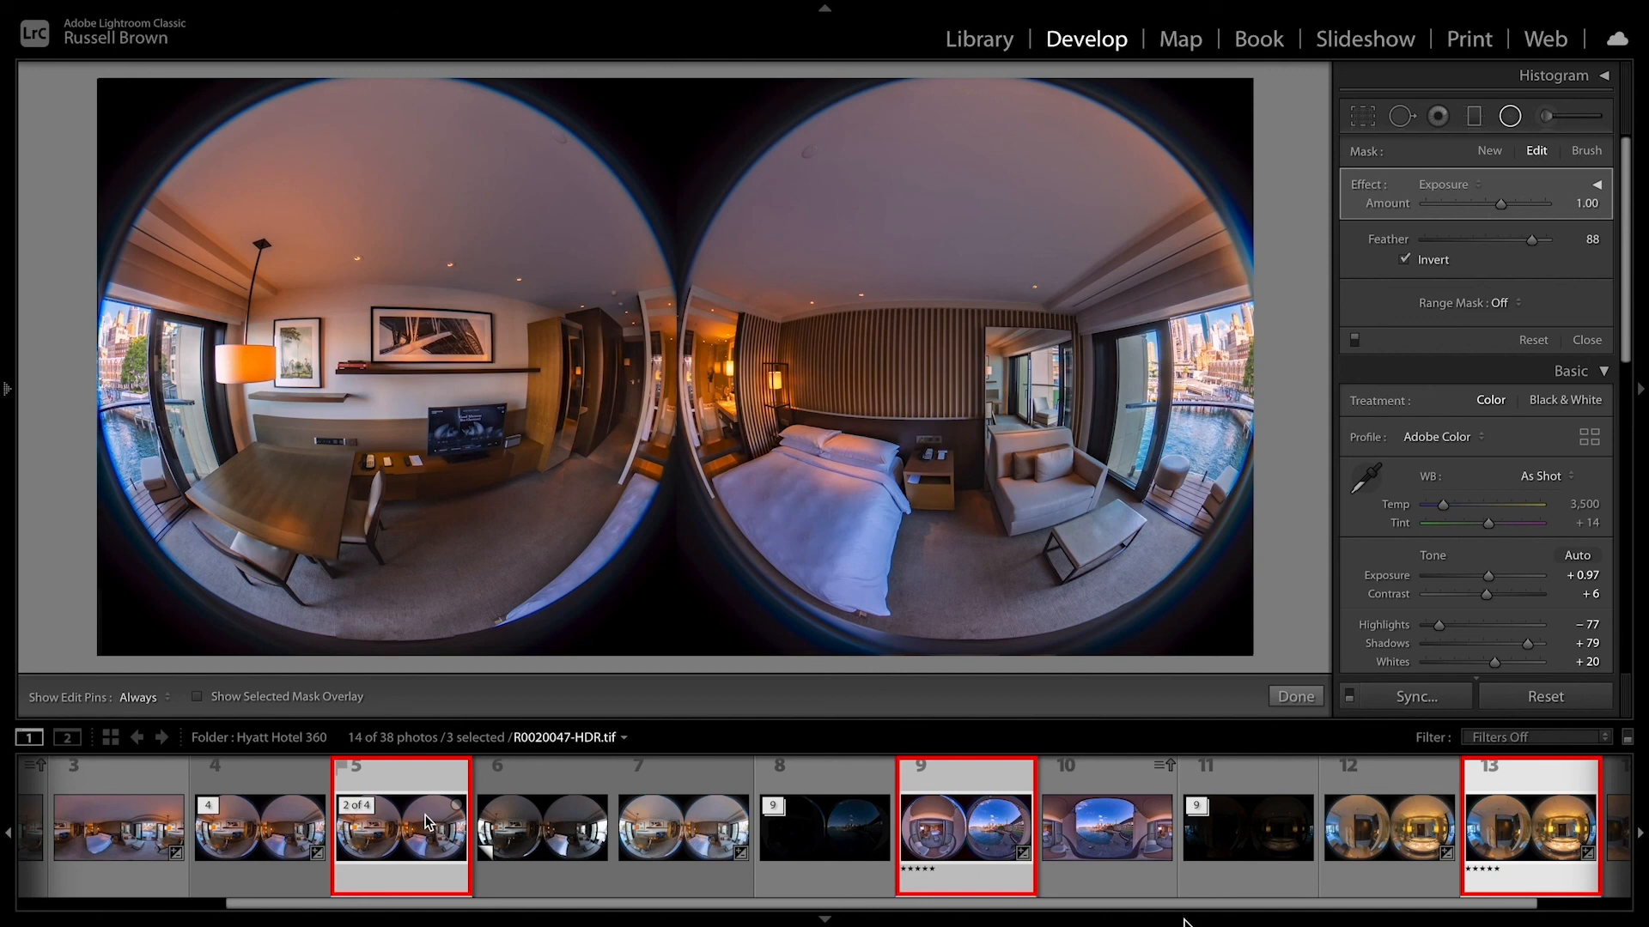
right_click(425, 820)
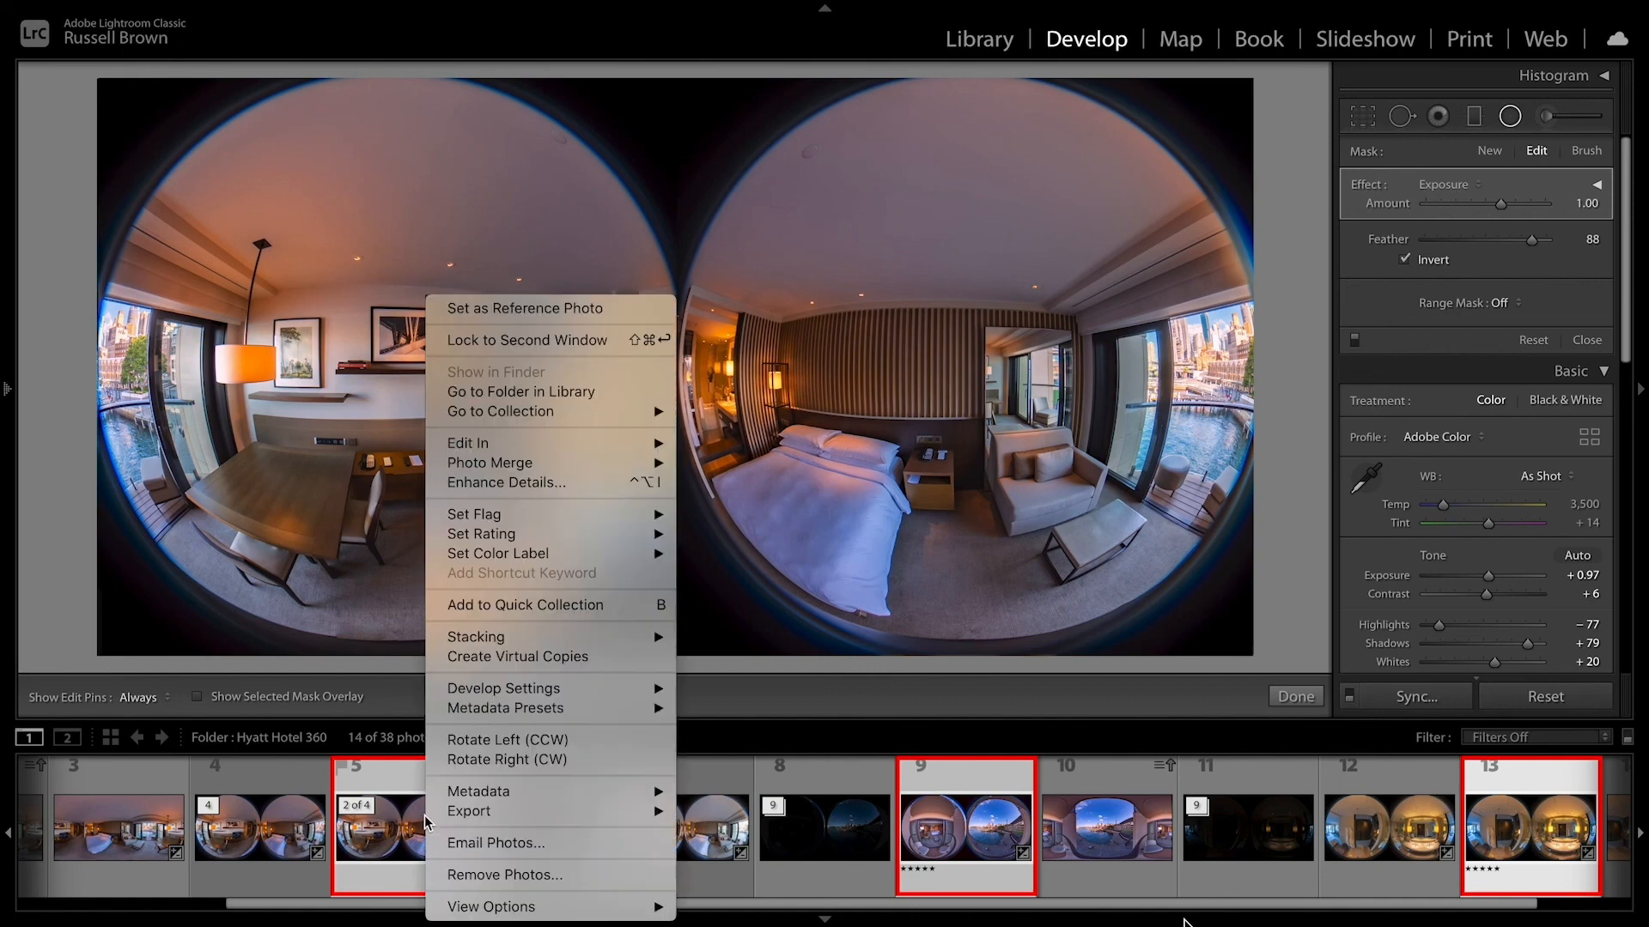
mouse_move(481, 812)
left_click(828, 894)
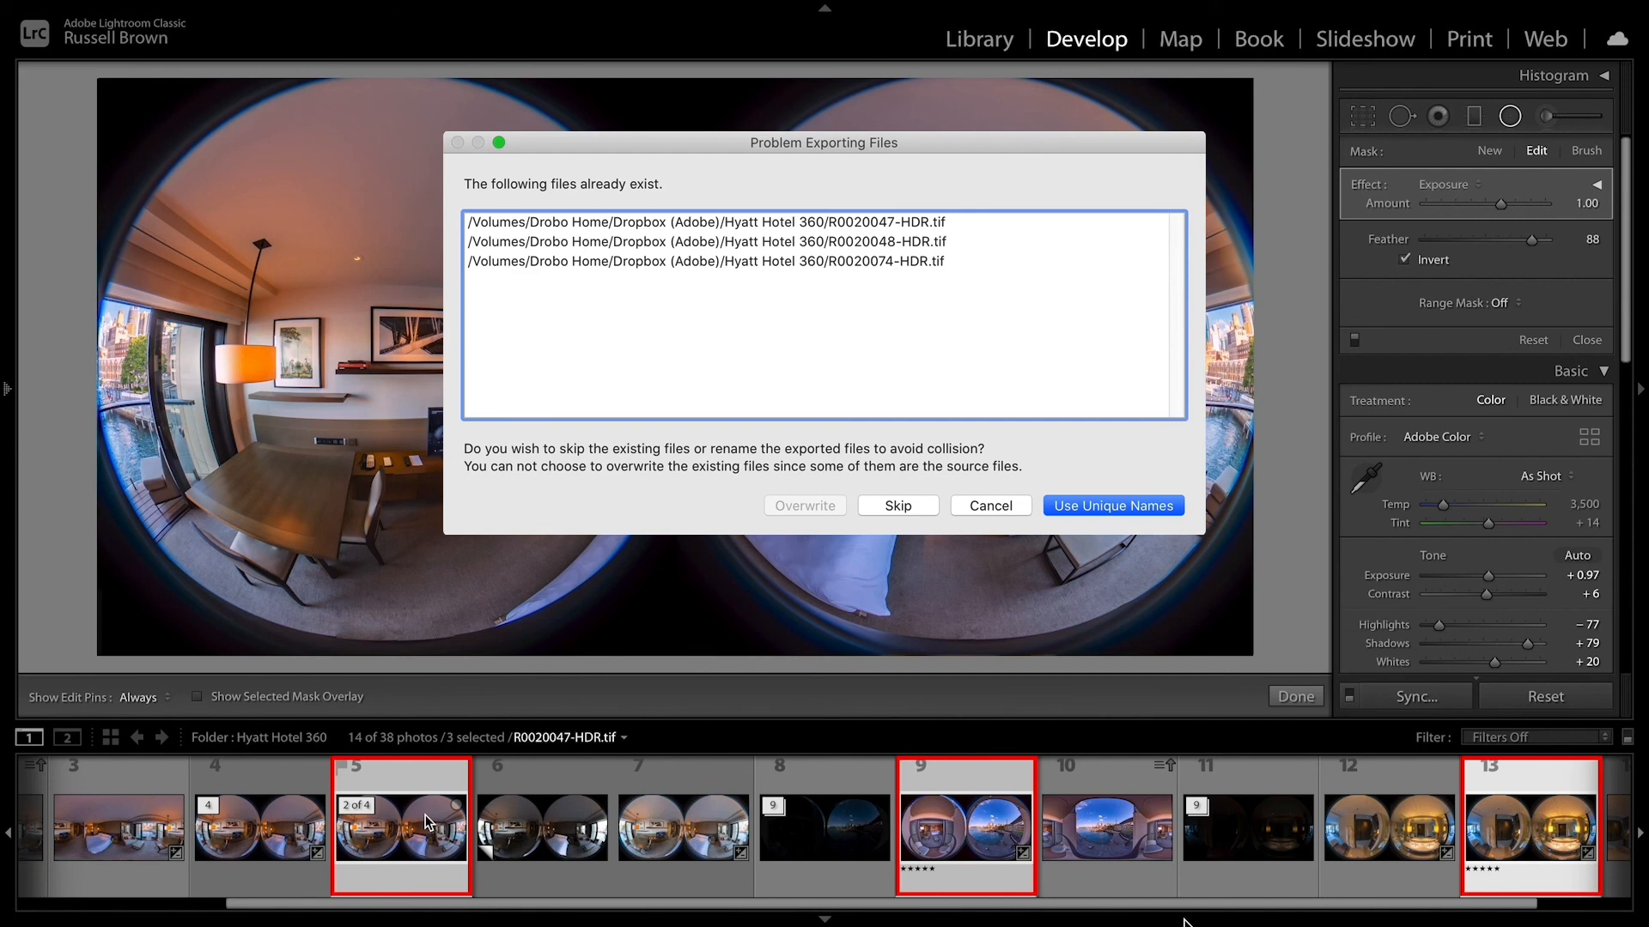
key("Return")
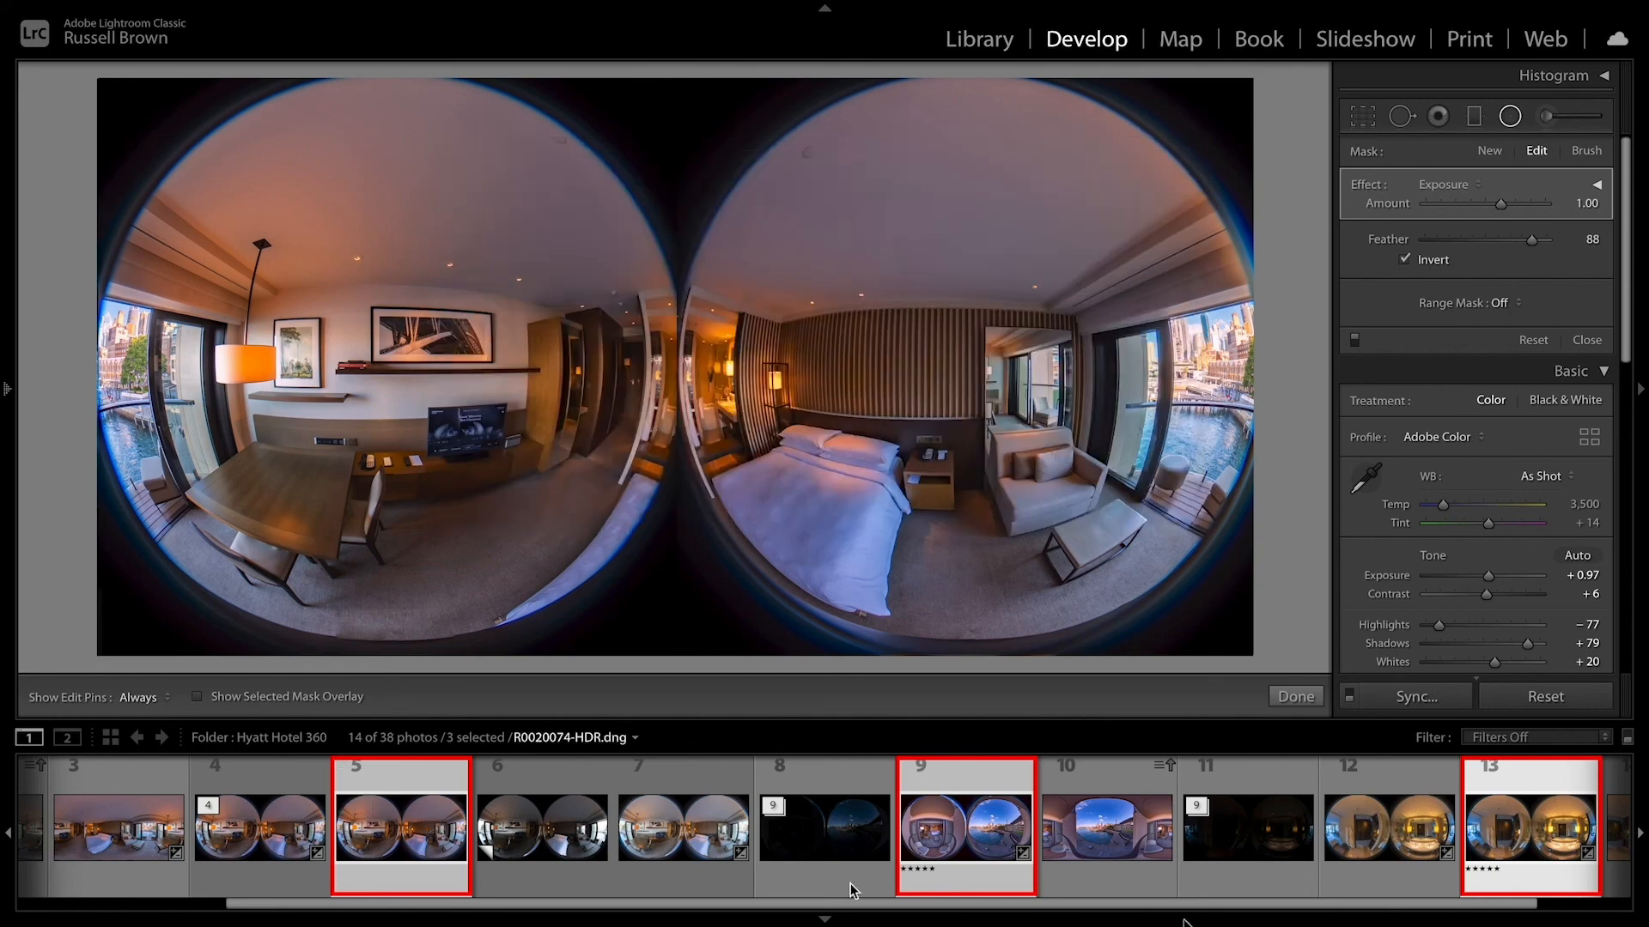